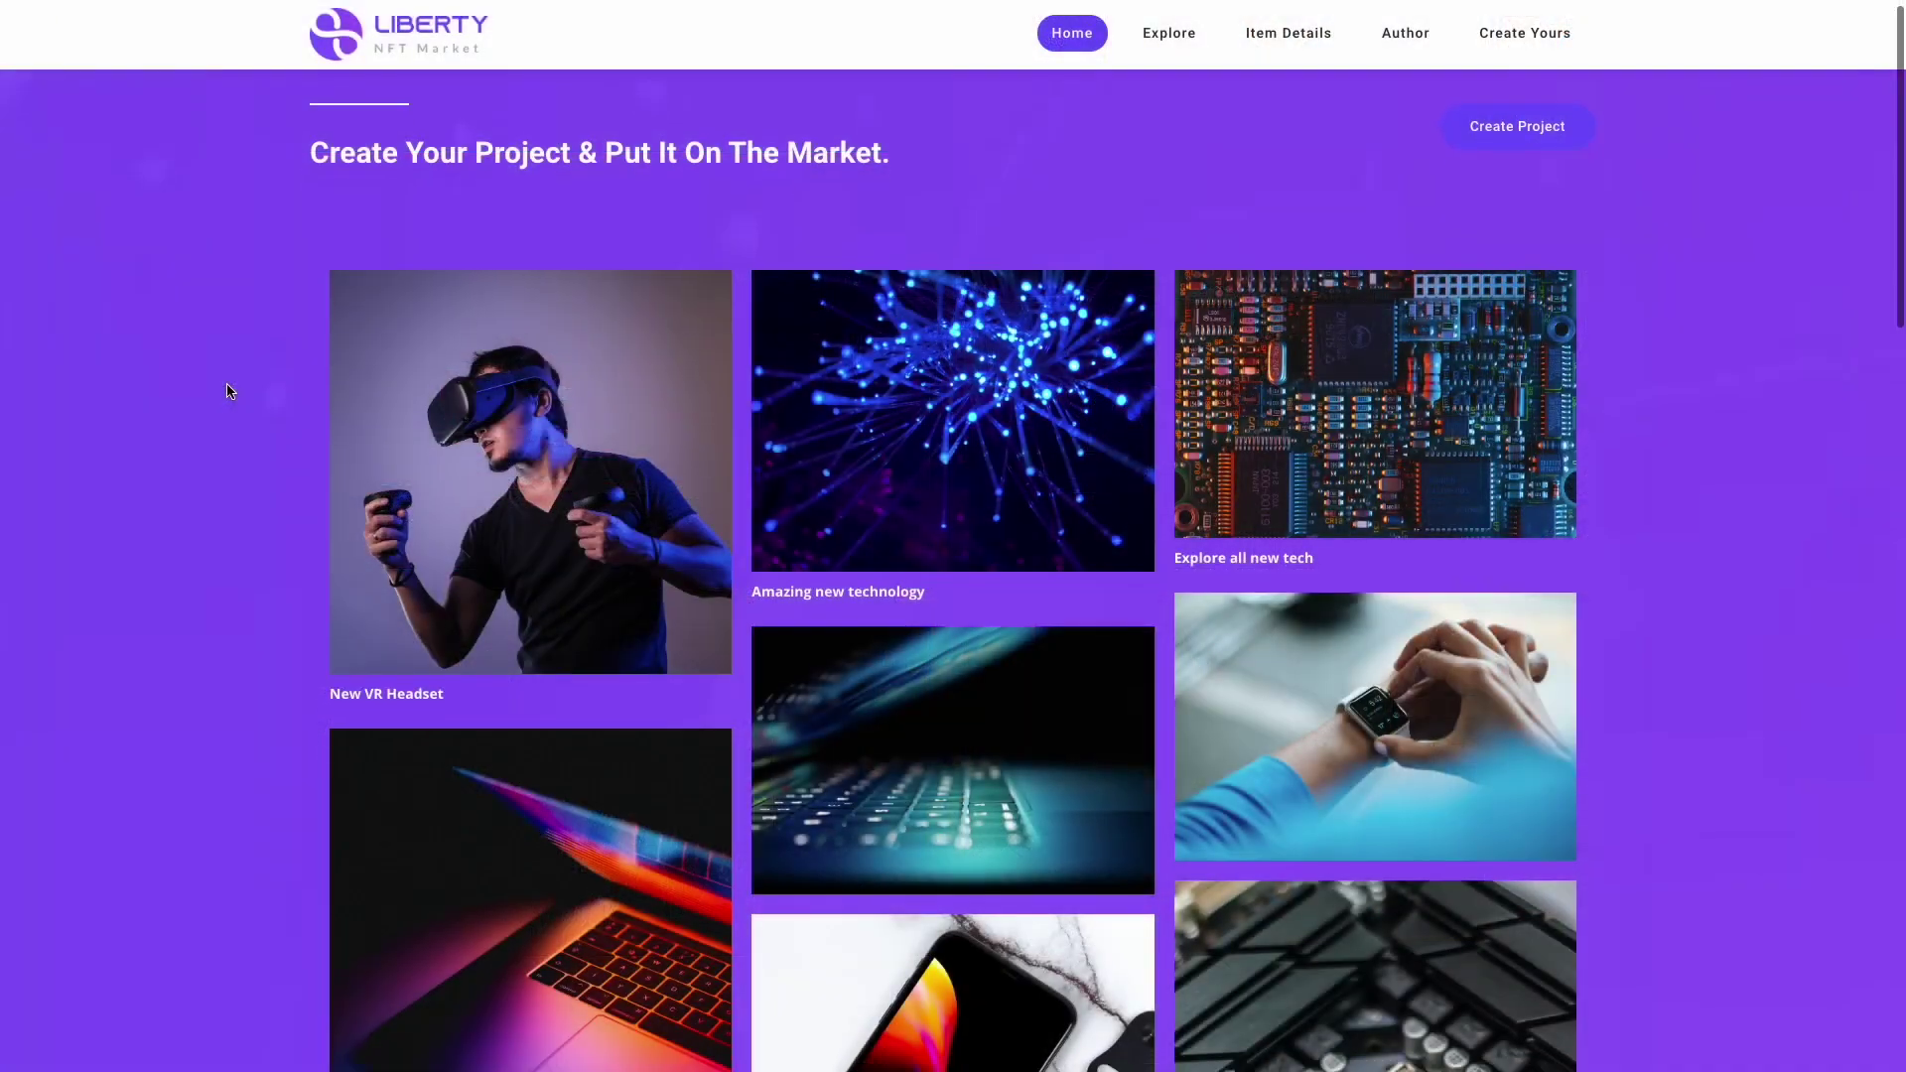
scroll(229, 390, "down", 2)
scroll(227, 391, "down", 3)
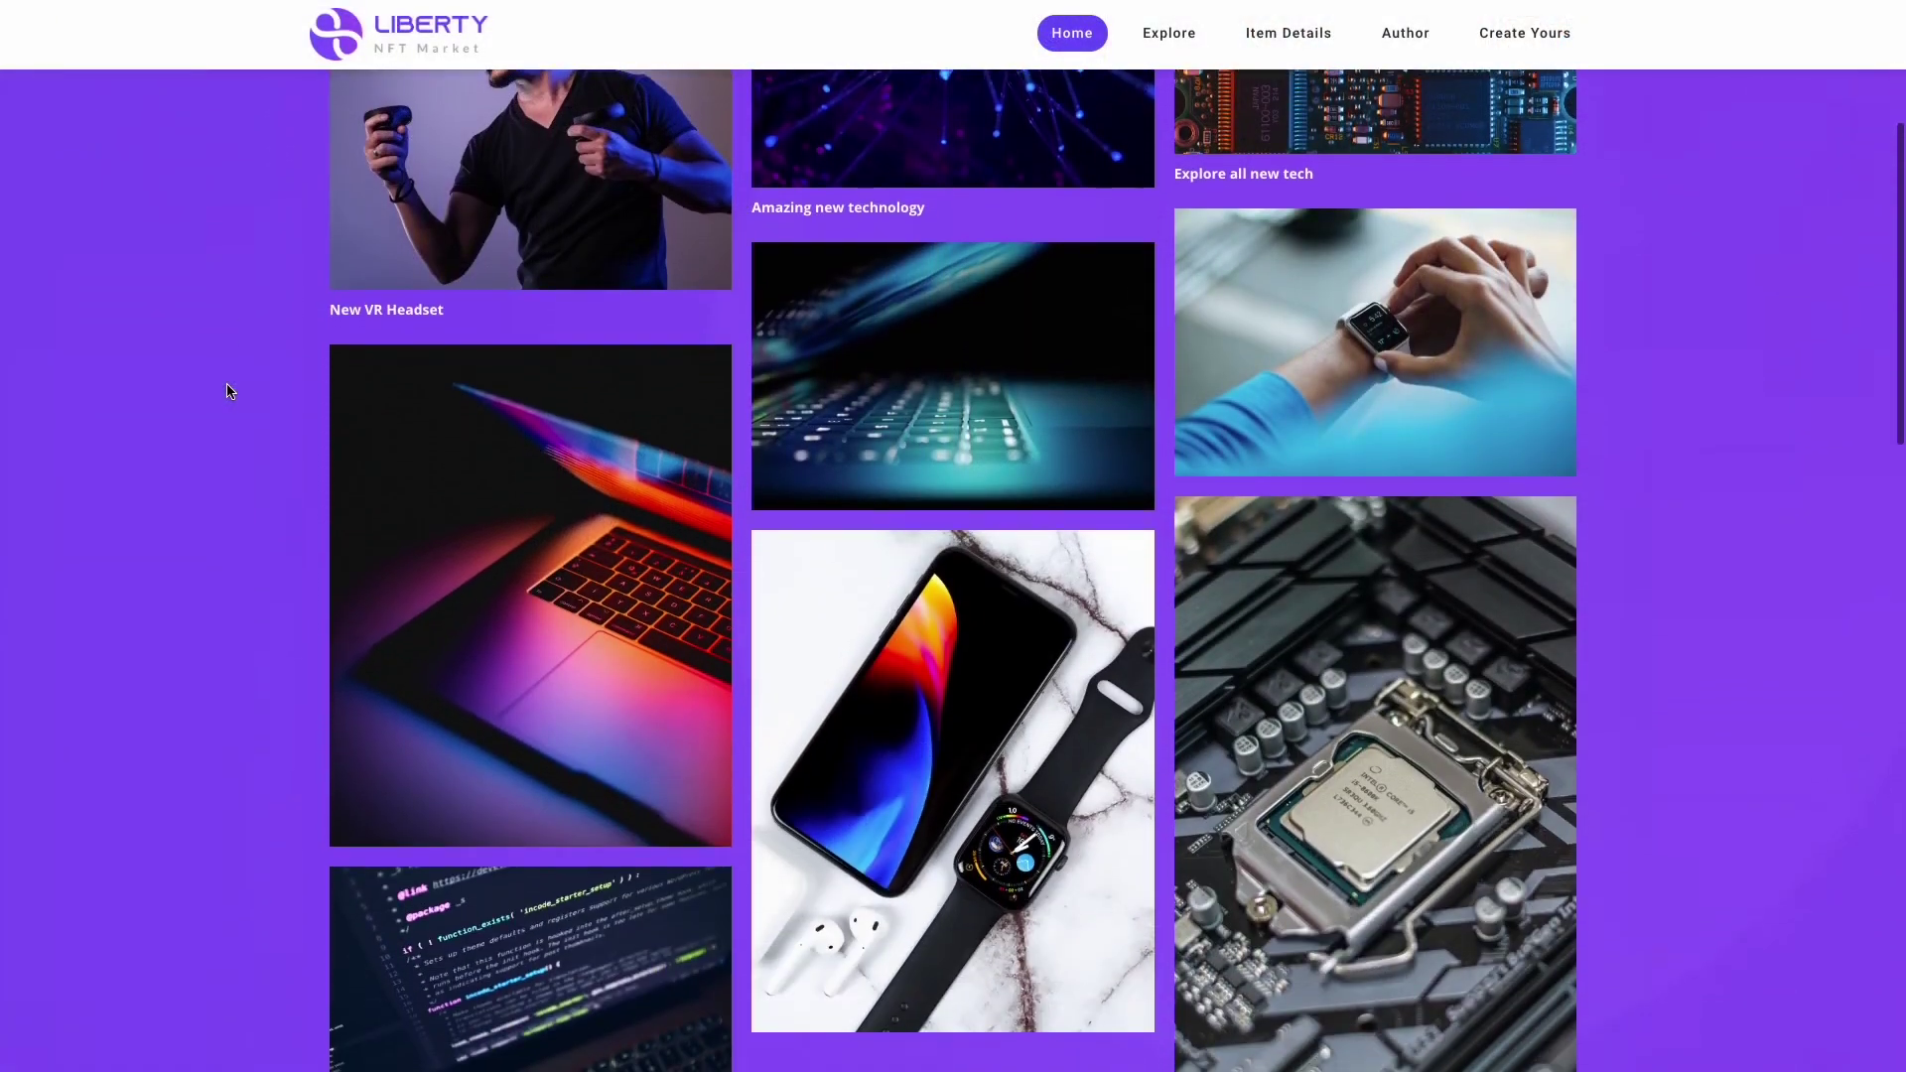
scroll(227, 390, "up", 3)
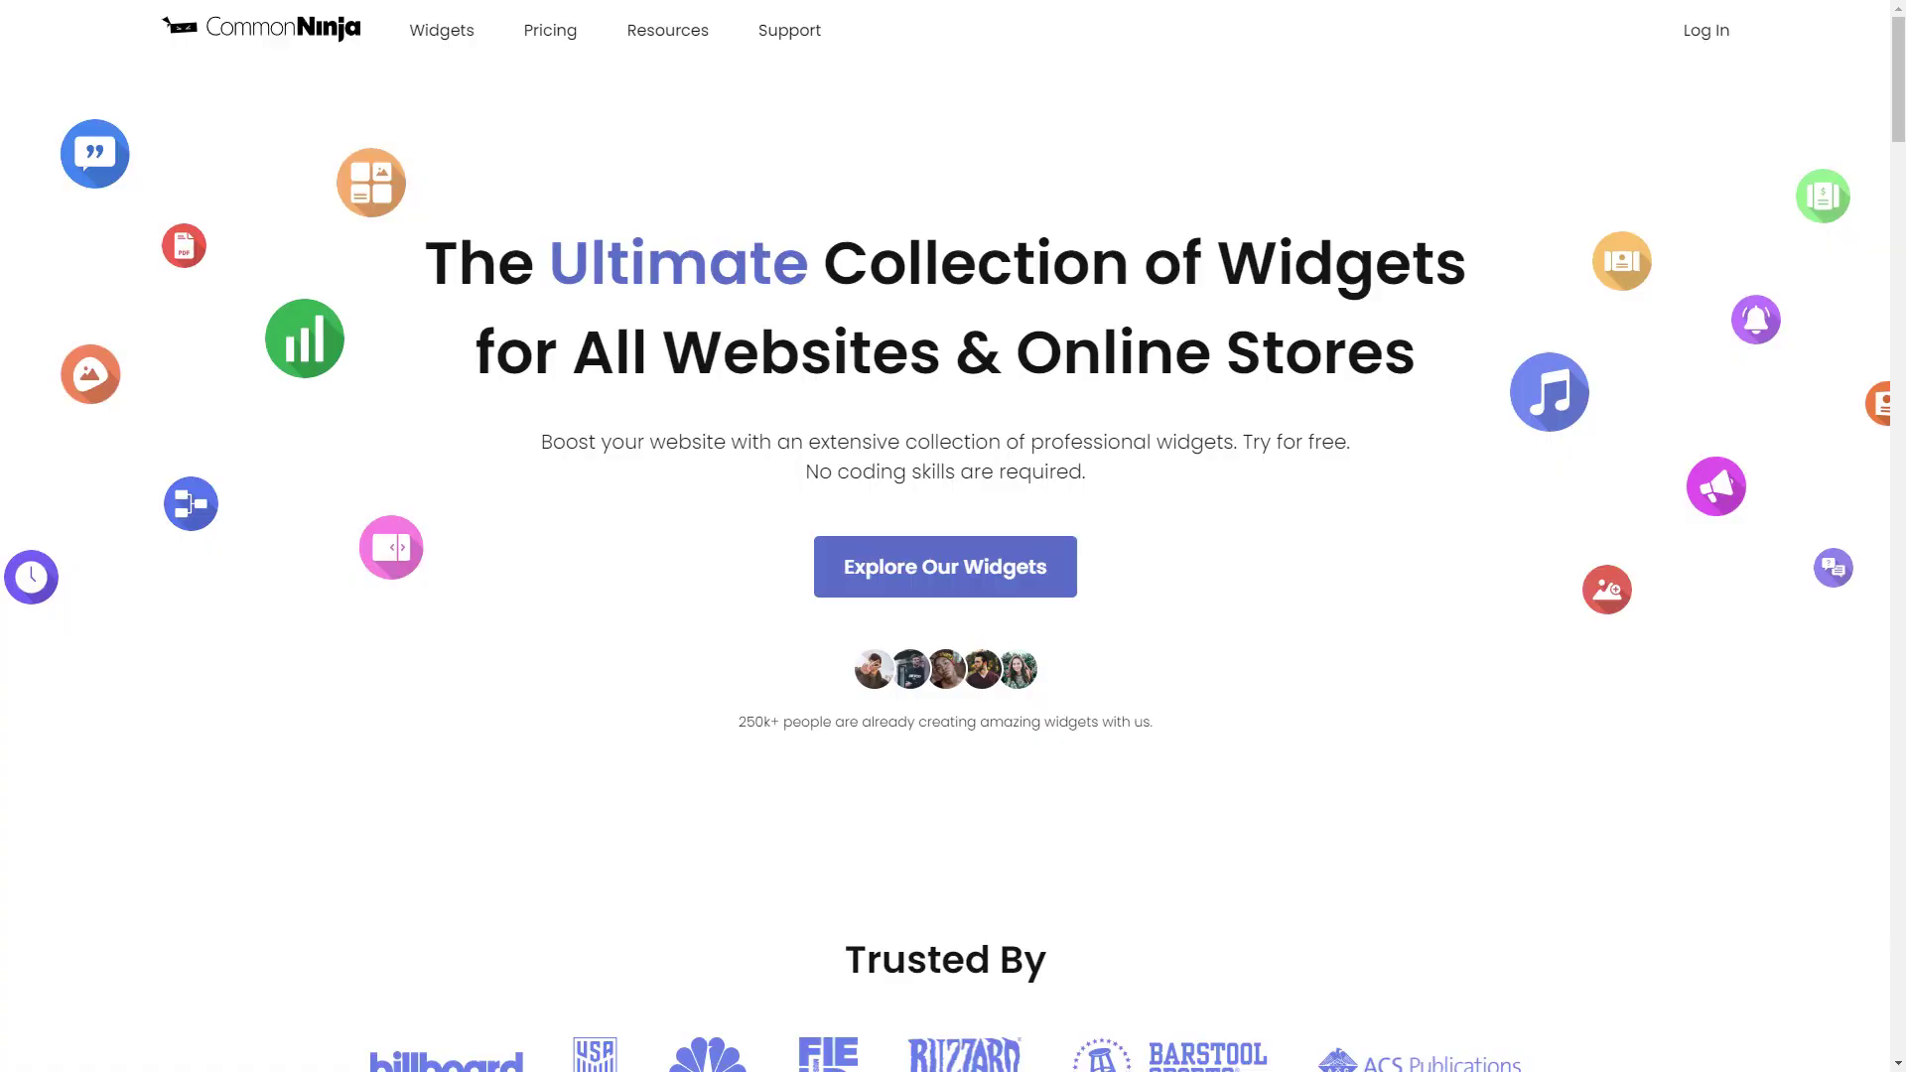
scroll(1900, 145, "down", 1)
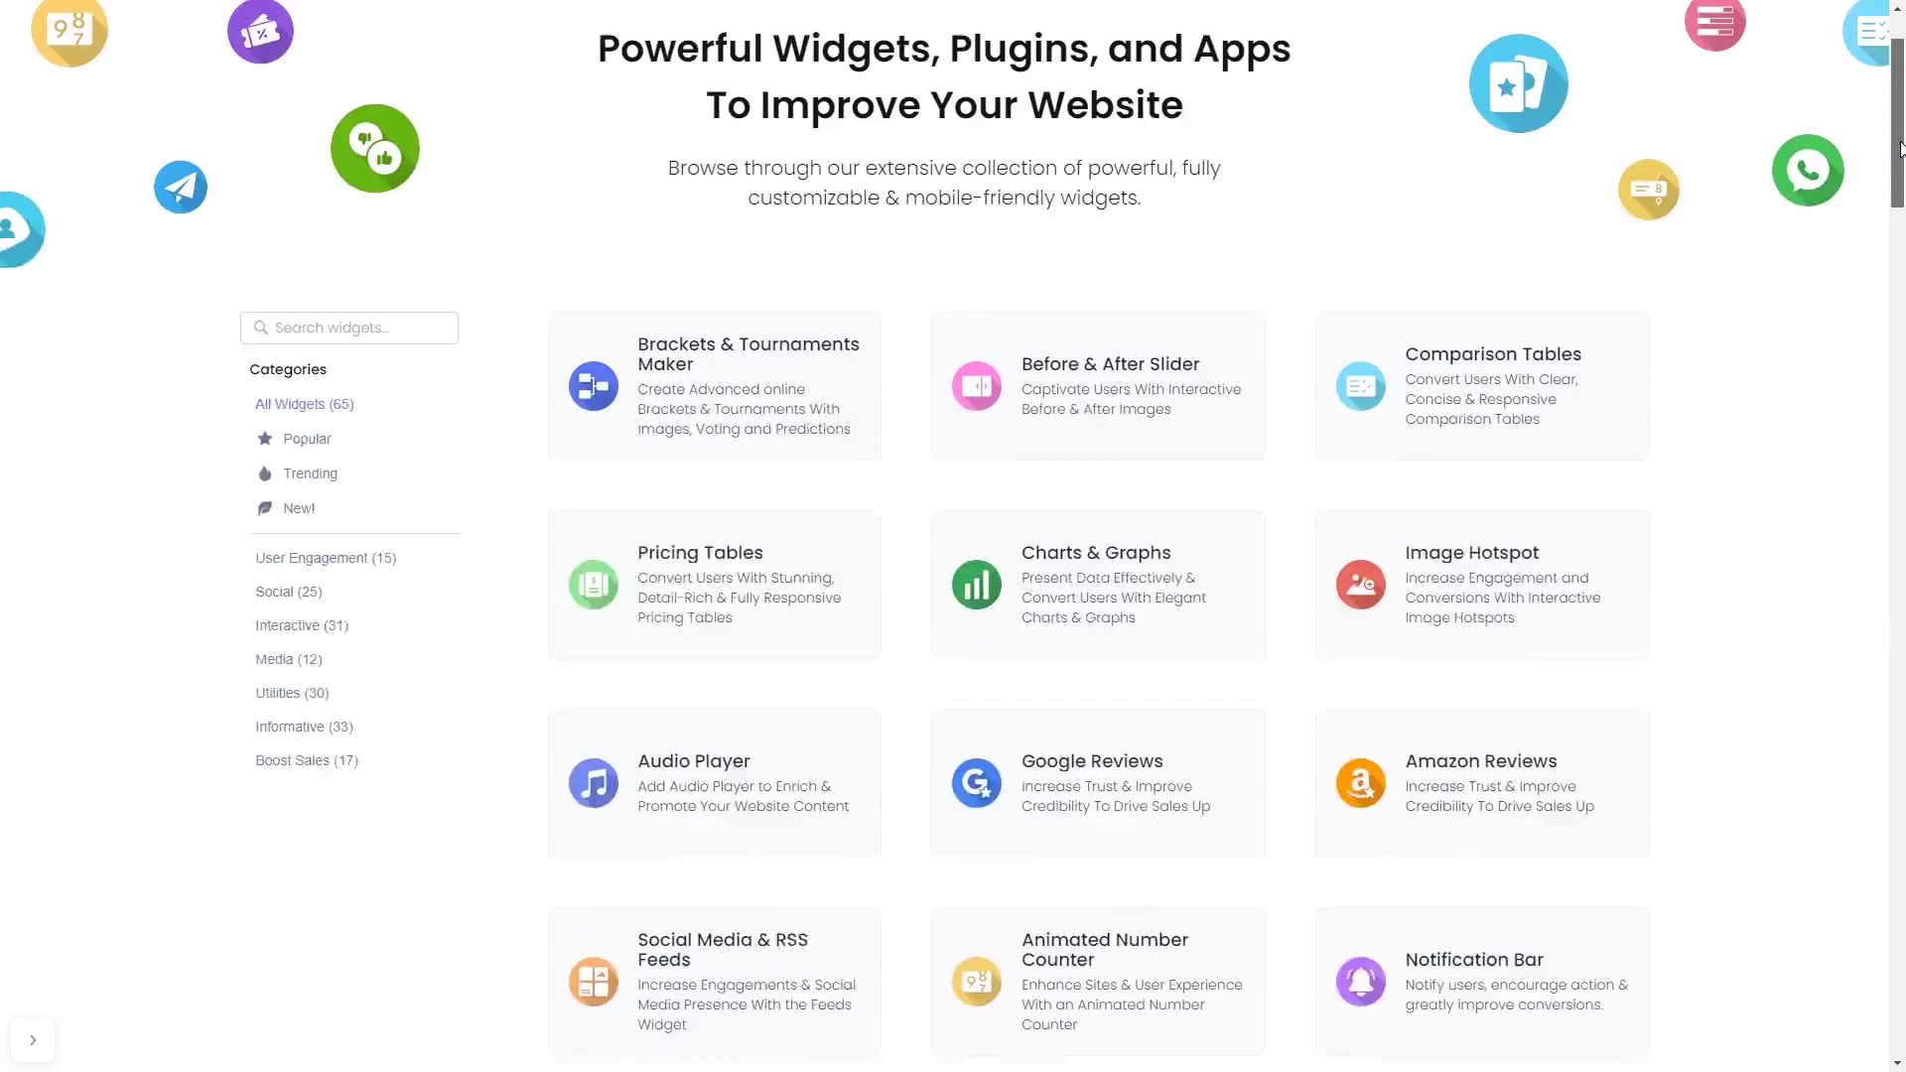
left_click_drag(1899, 145, 1901, 709)
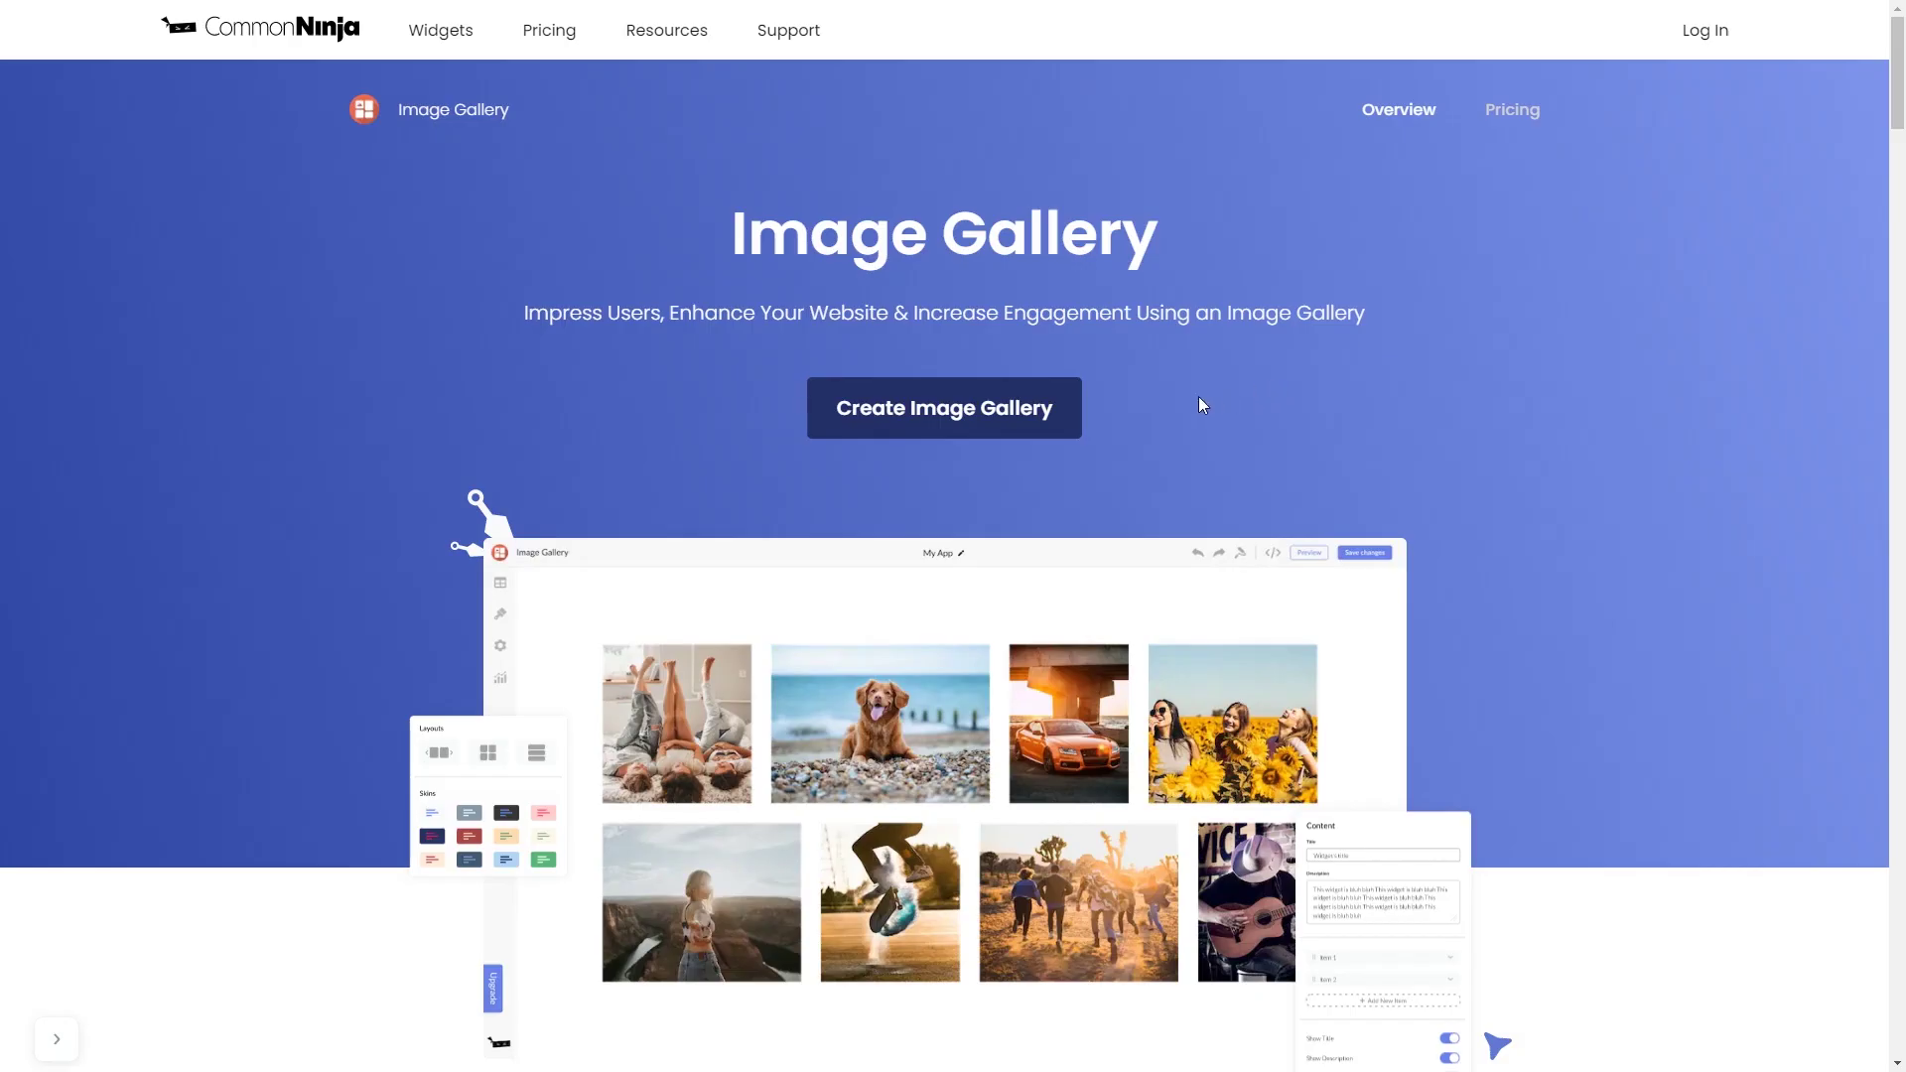
Create a new image gallery and briefly expand then collapse the first My Image item
left_click(1031, 409)
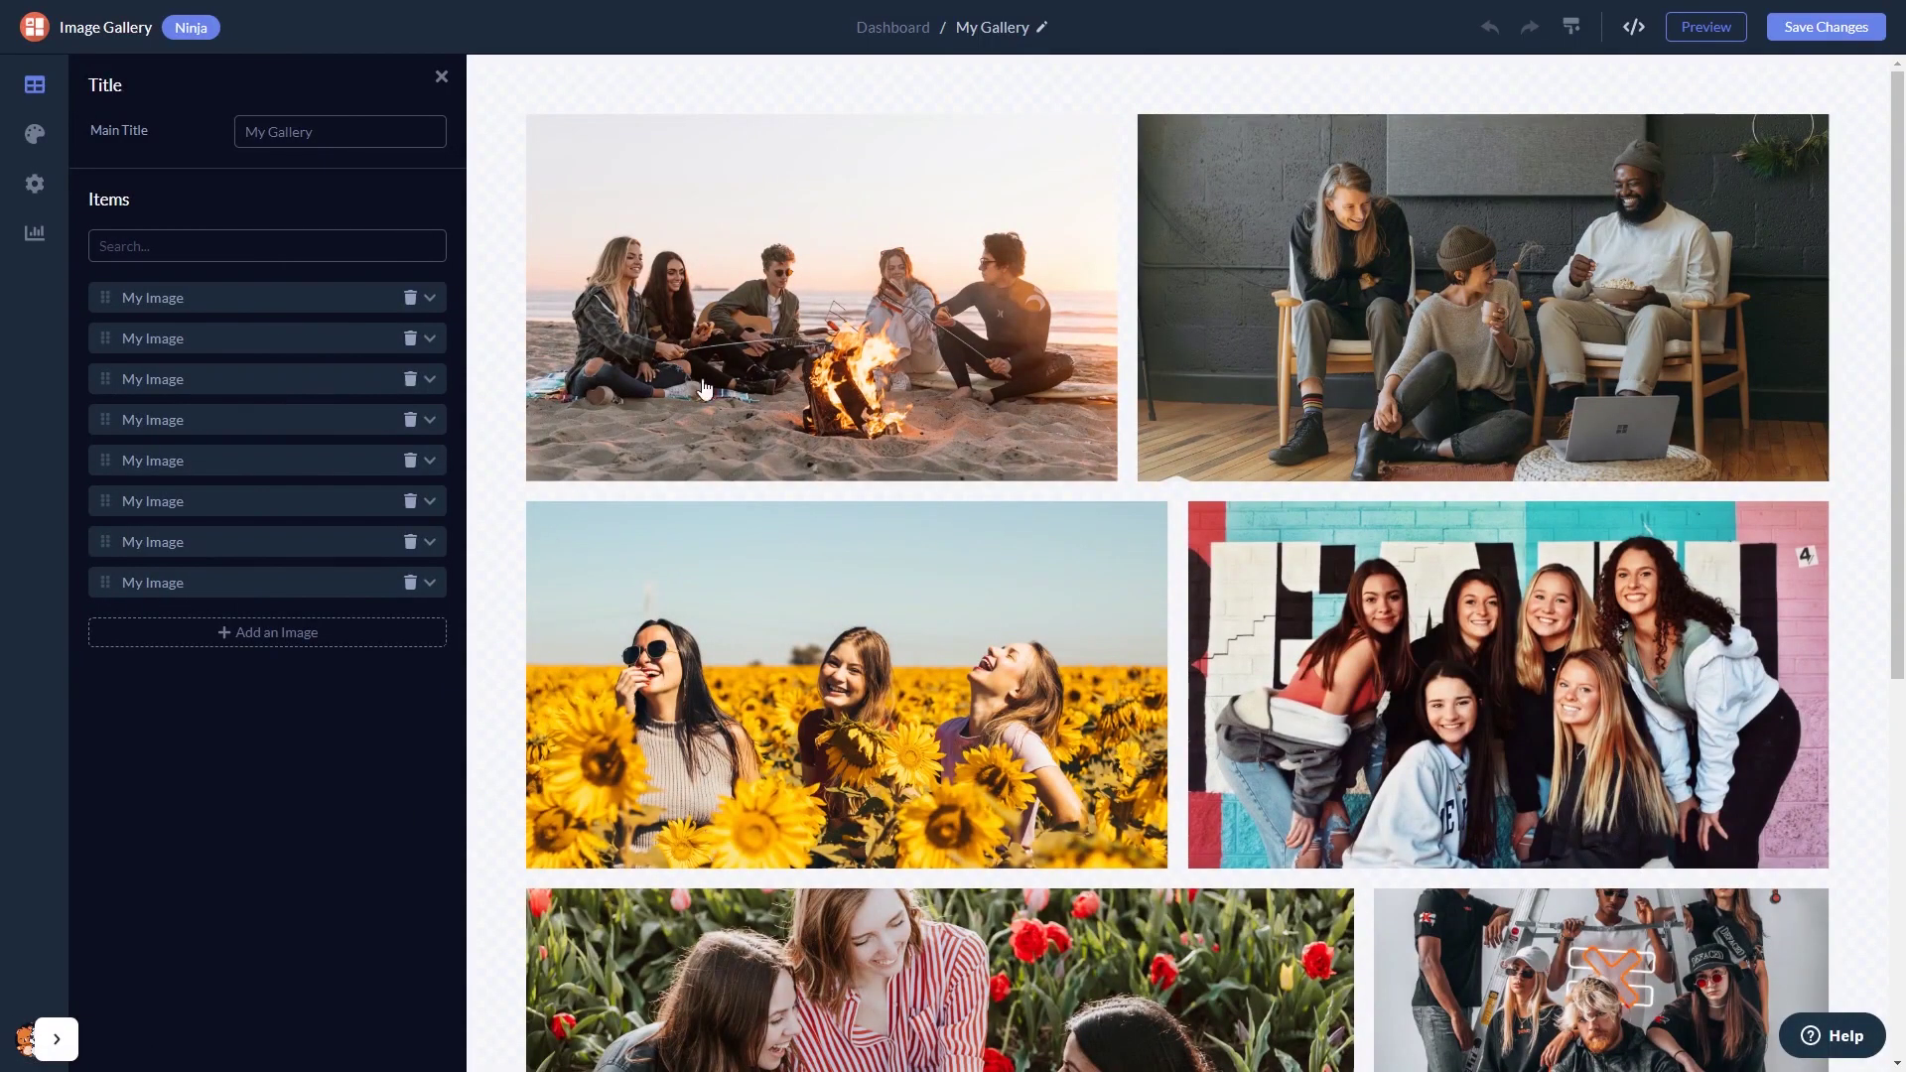
left_click(347, 305)
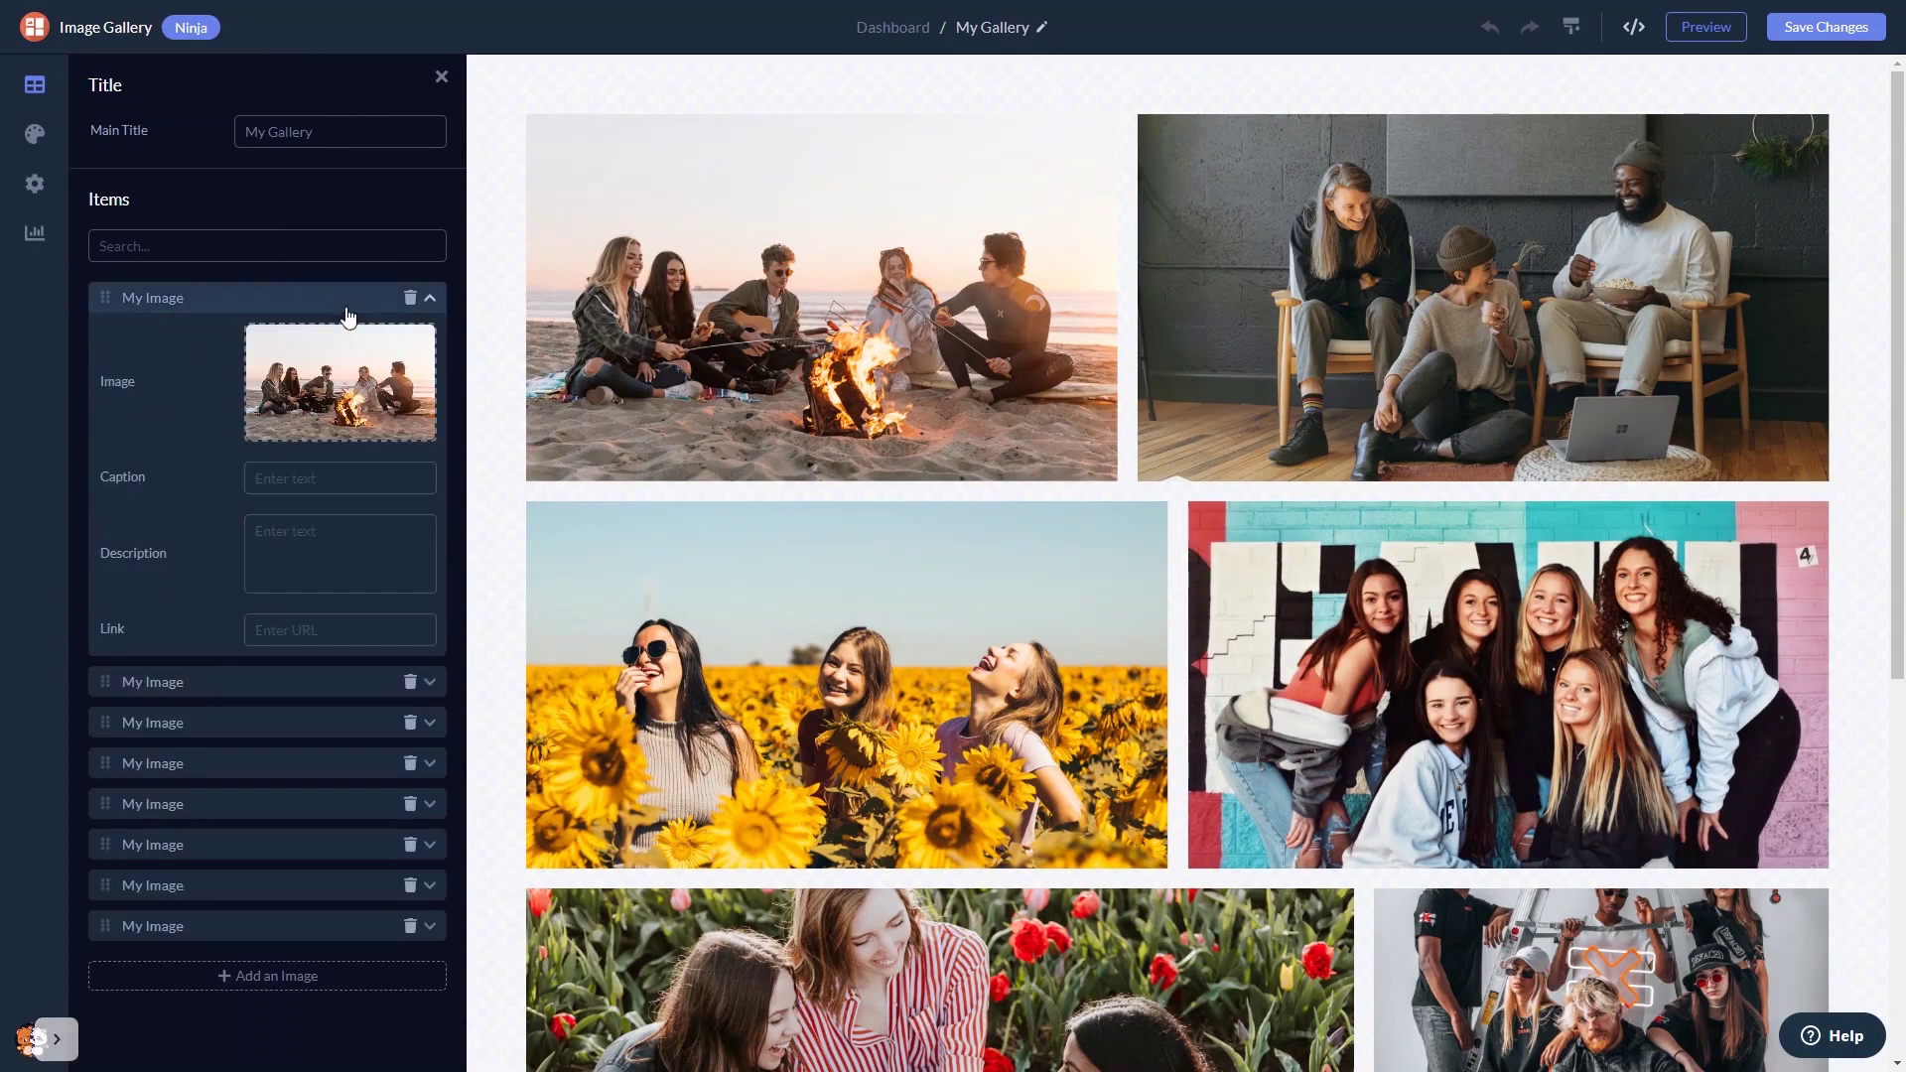
left_click(347, 316)
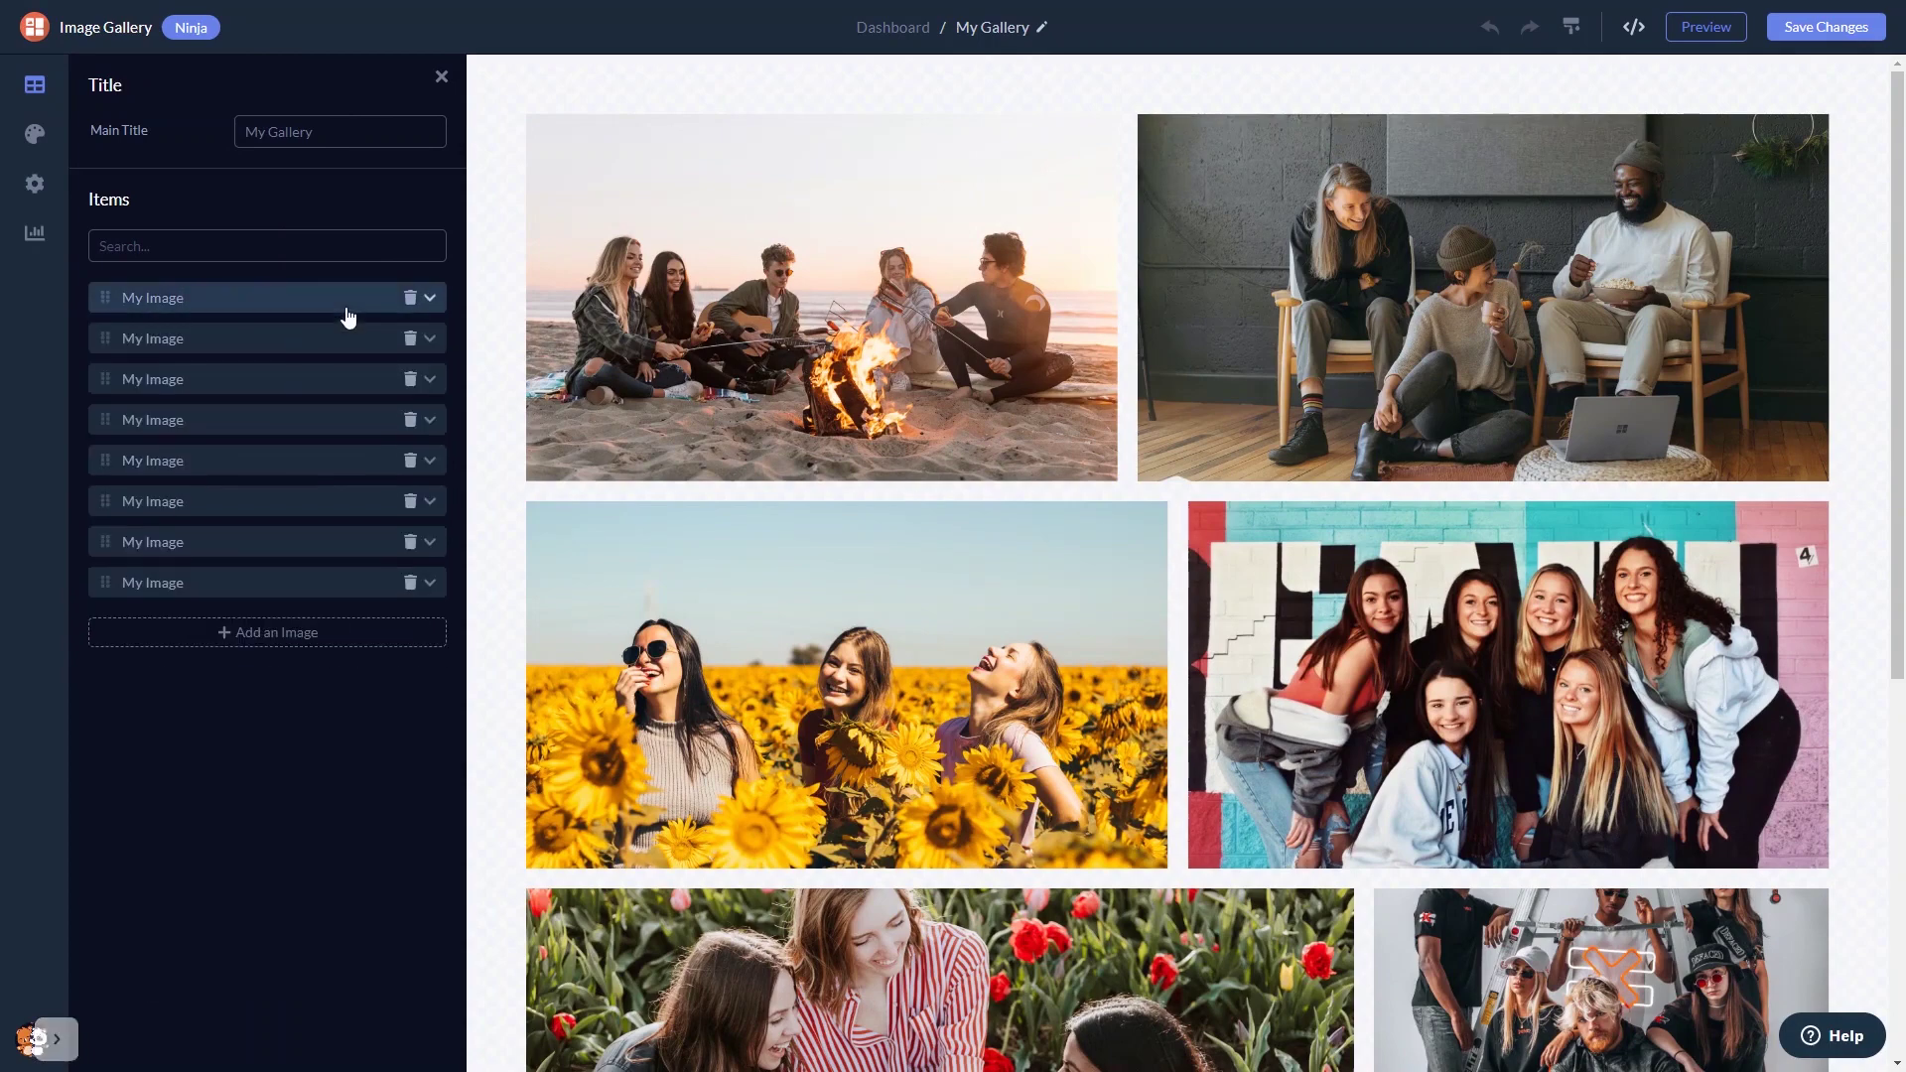
Try the masonry, grid and panorama layouts, settling on the mosaic layout with one large image
left_click(34, 134)
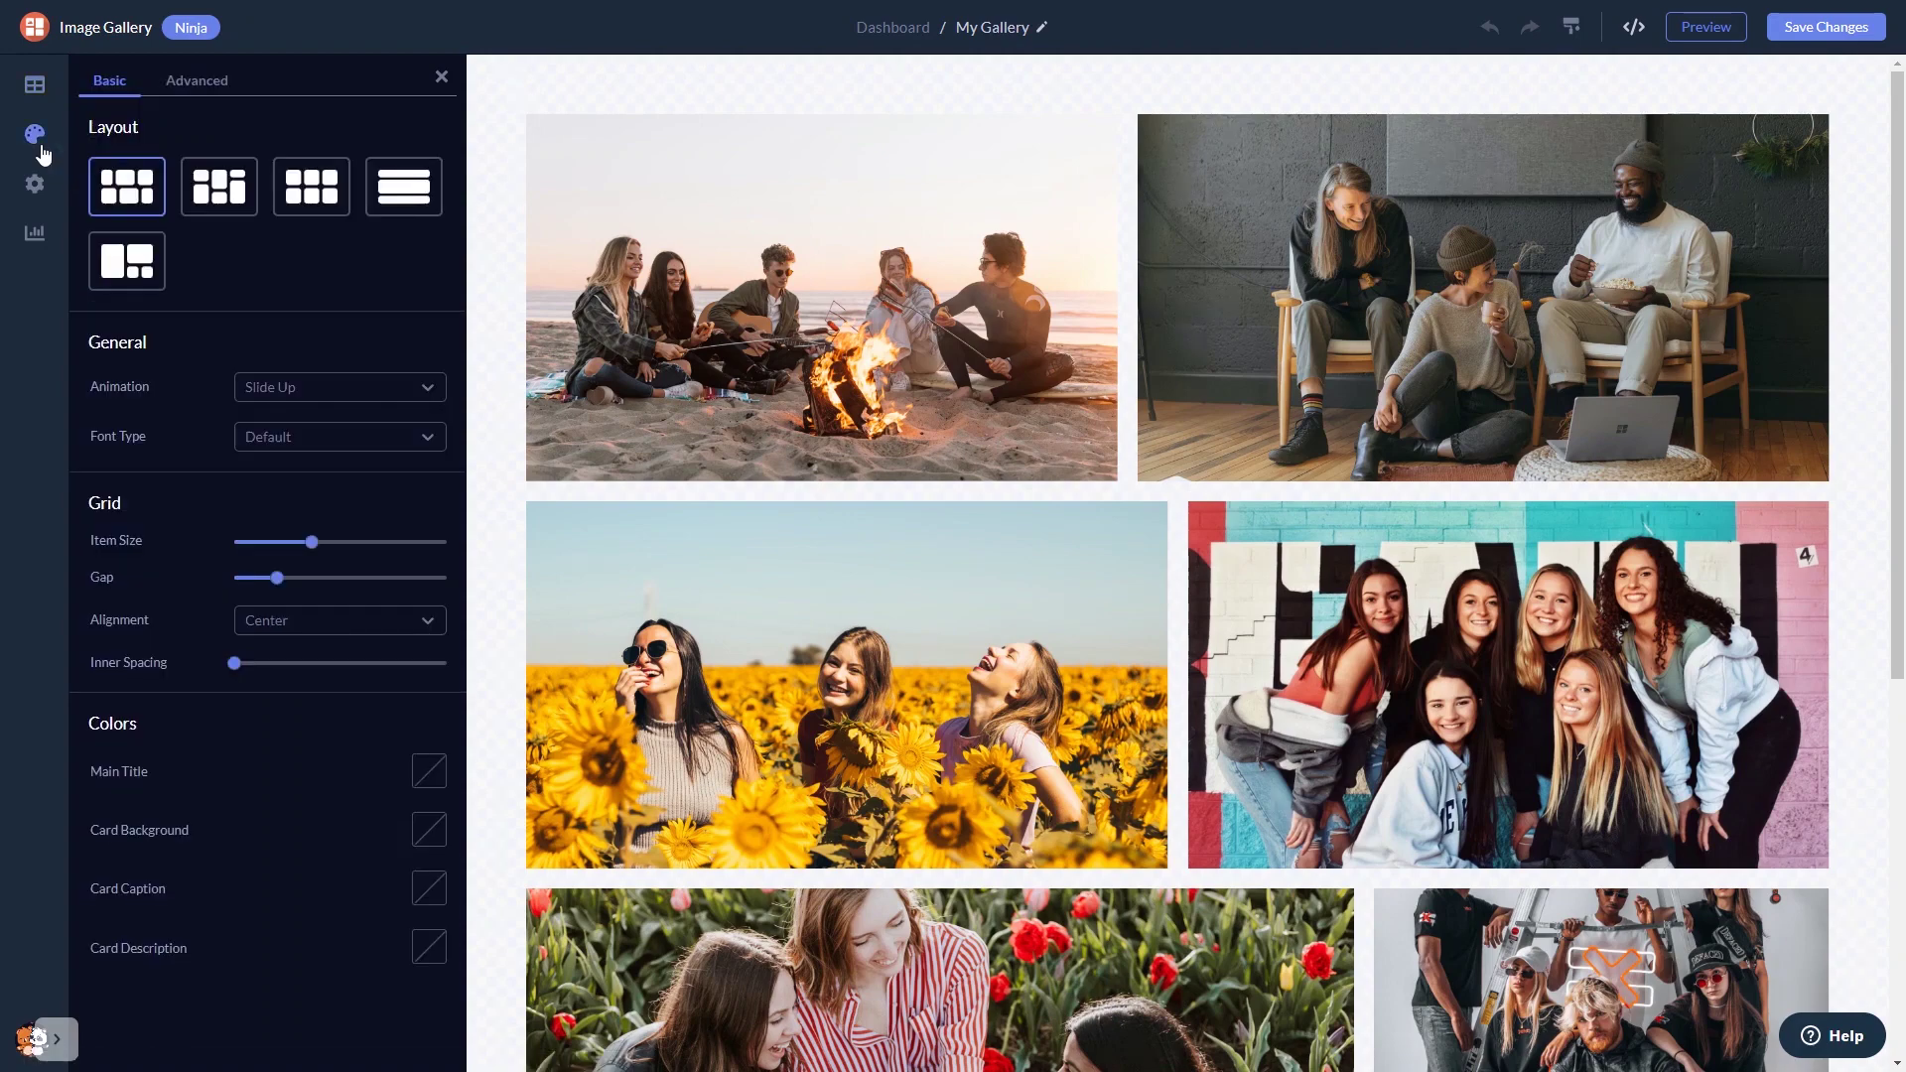
left_click(219, 186)
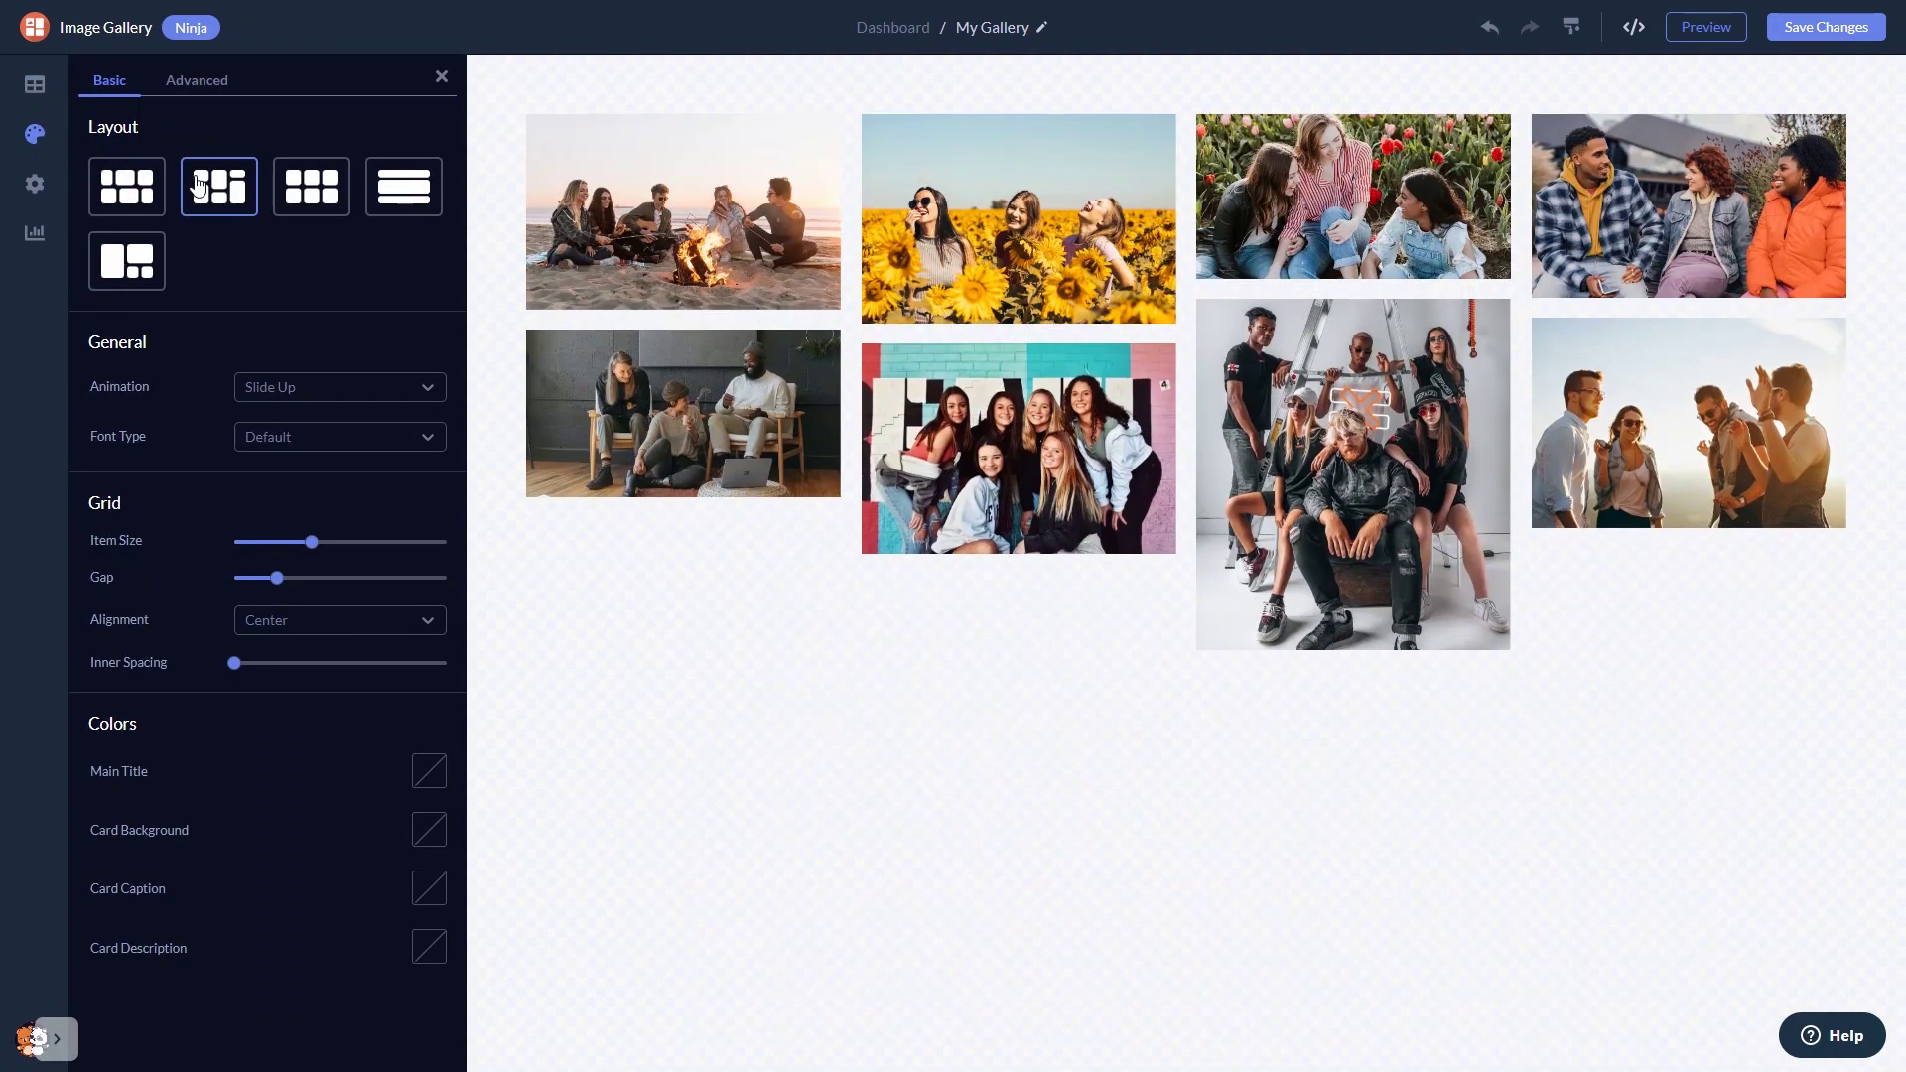
left_click(305, 197)
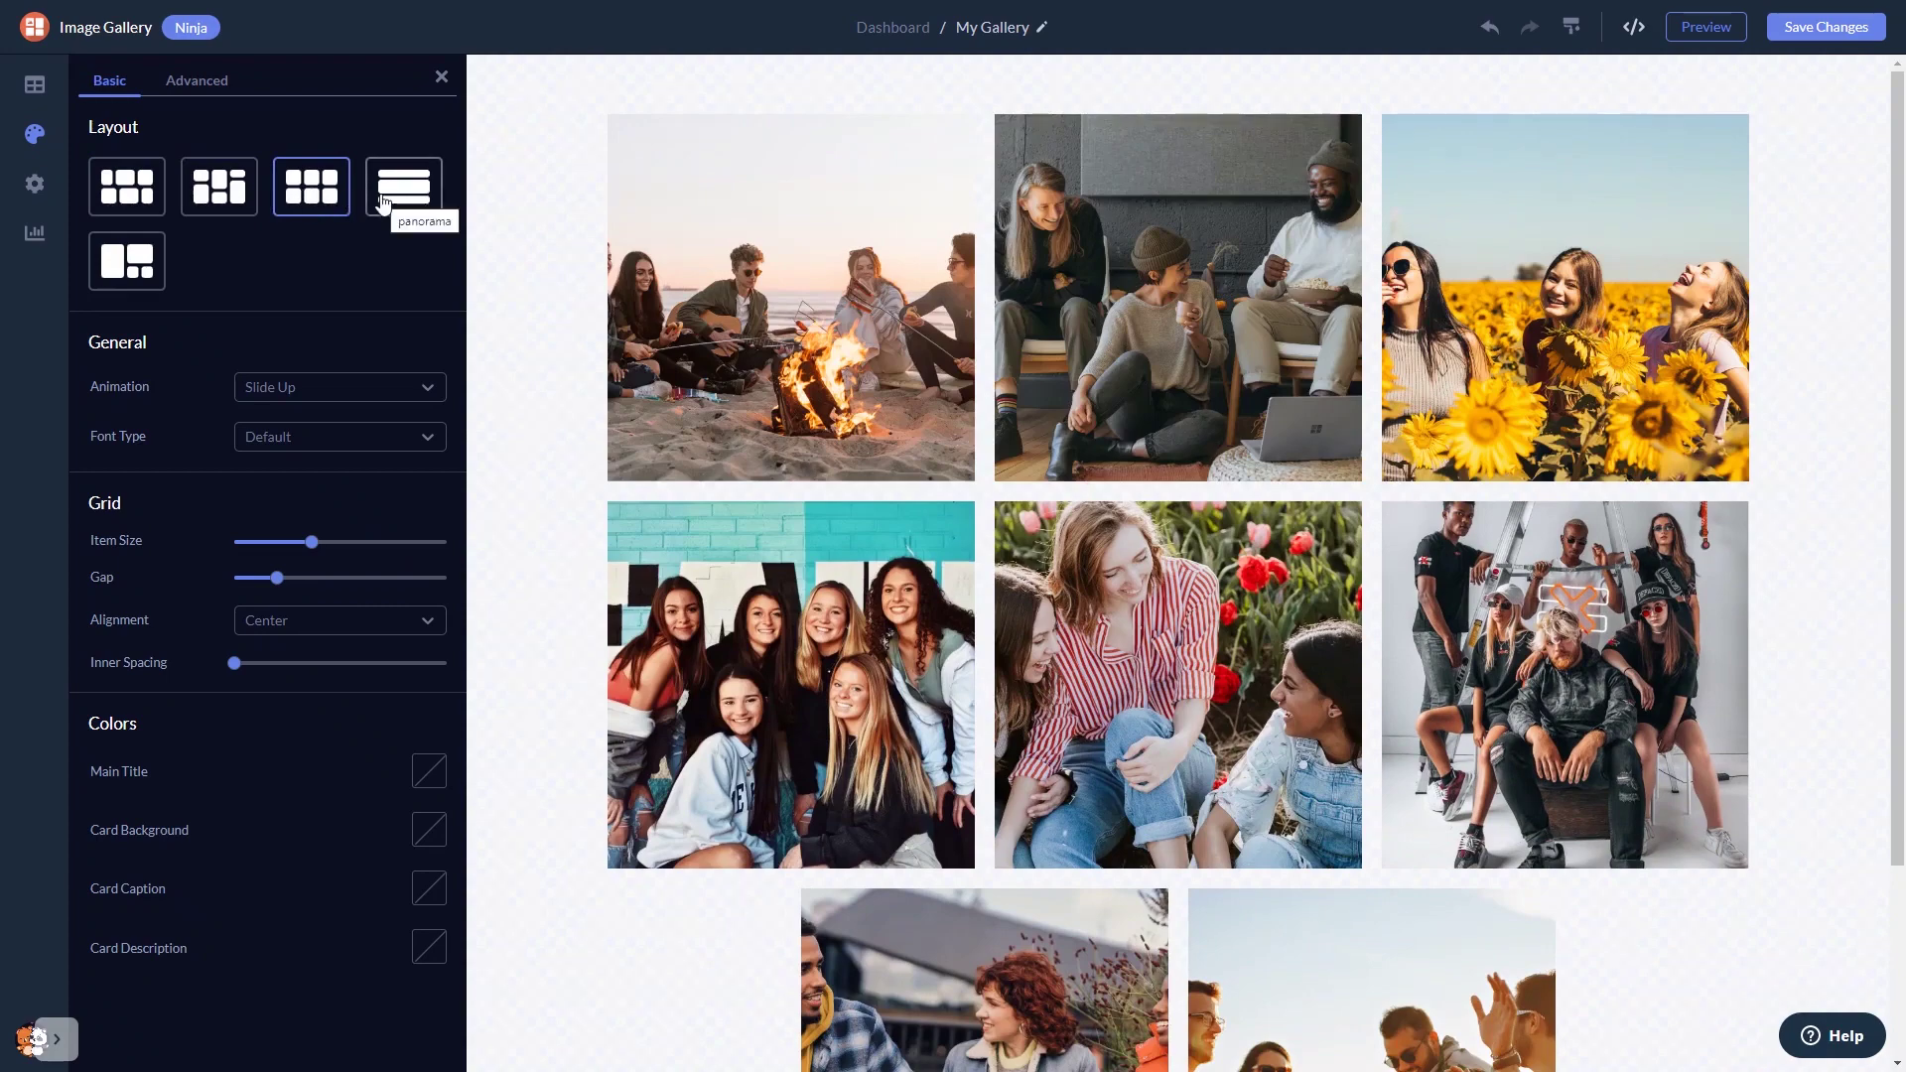
left_click(382, 205)
left_click(144, 268)
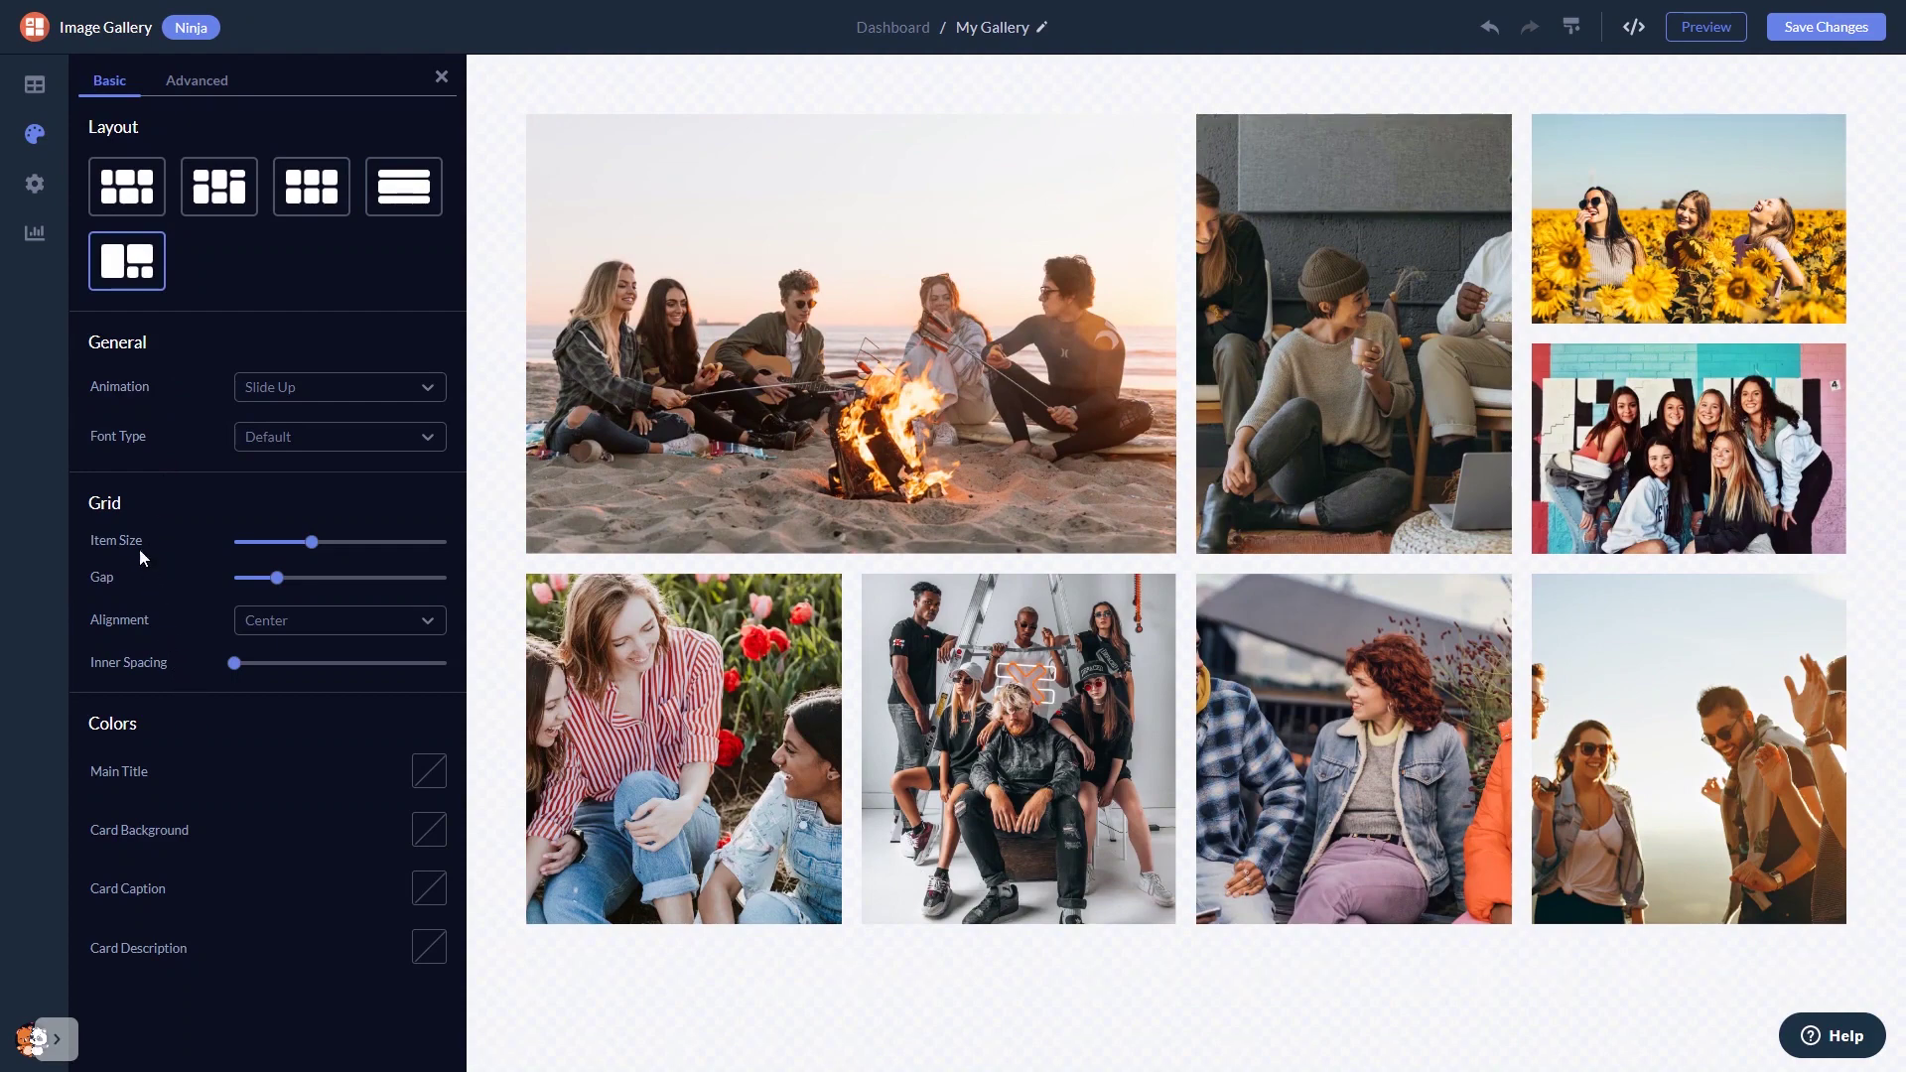
Show the gallery's Settings panel with popup, new-tab link and visibility options
left_click(35, 184)
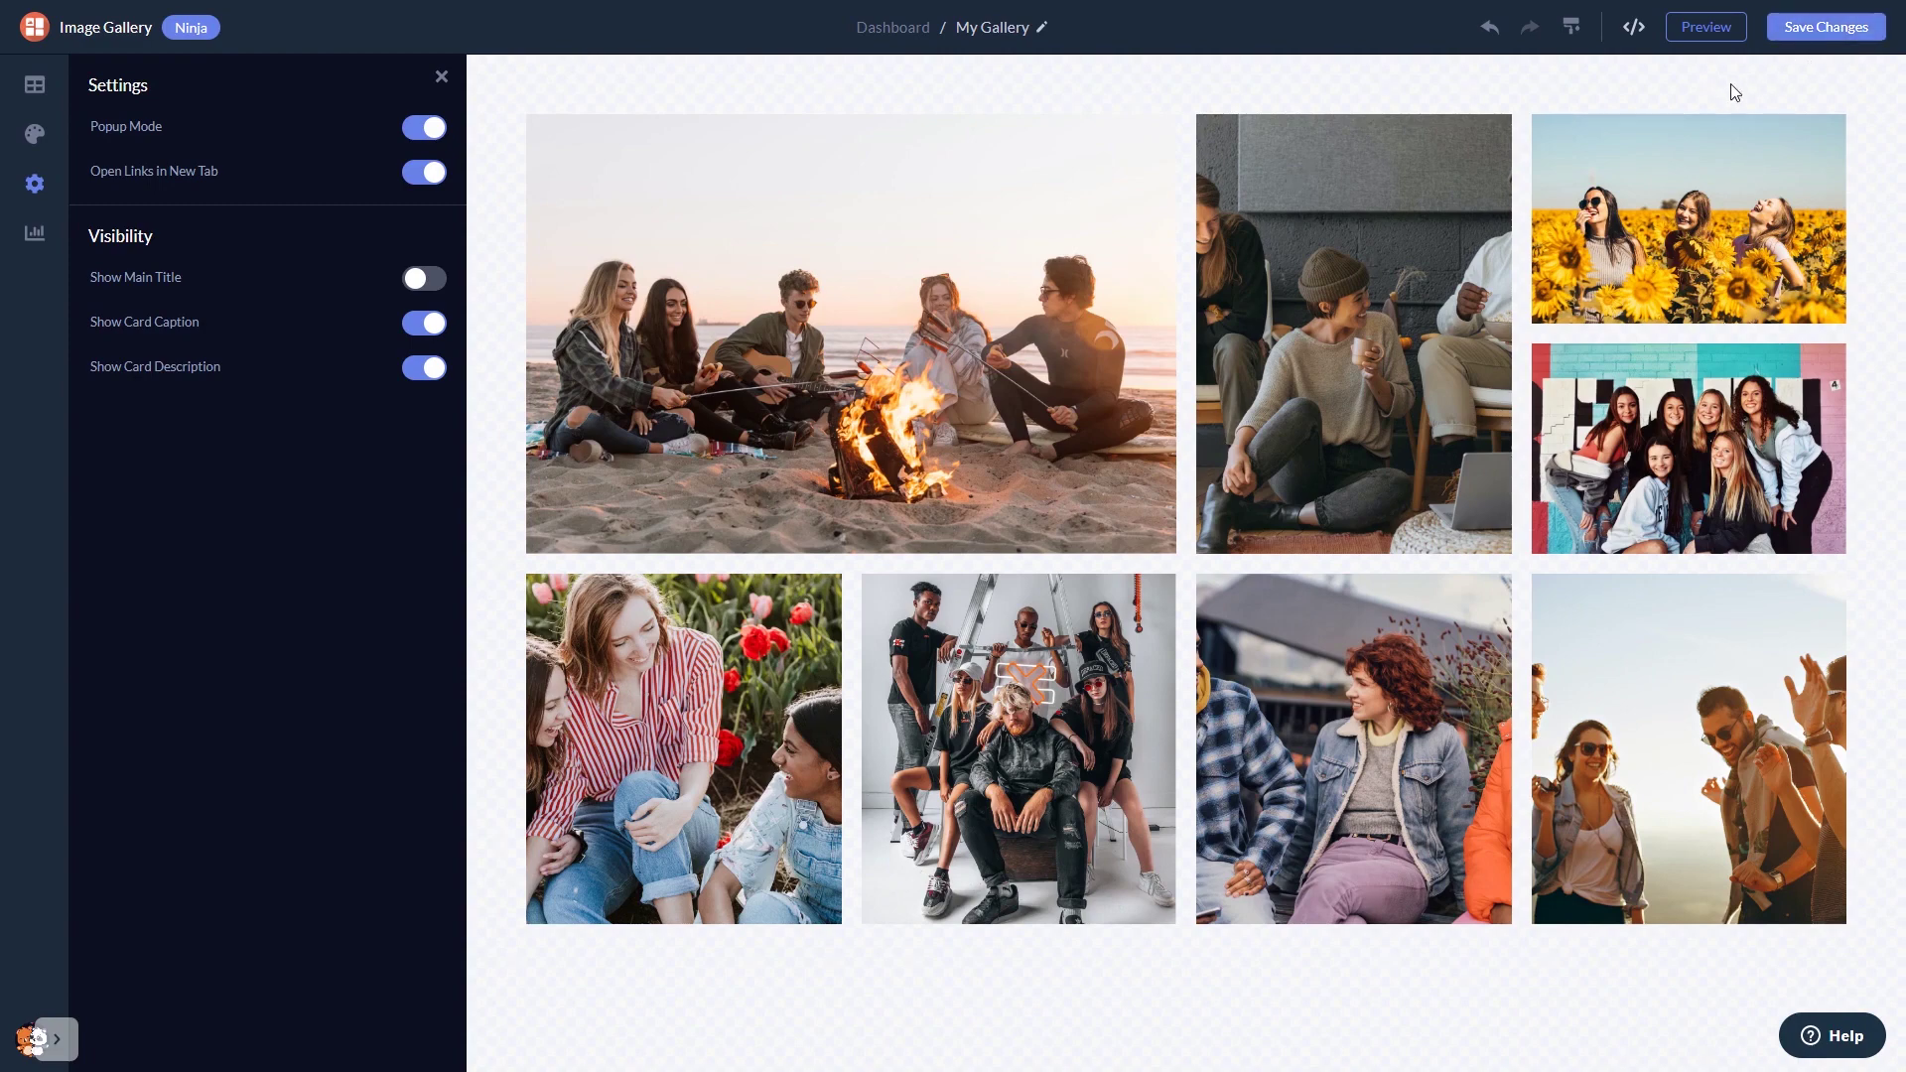
Go back to the Dashboard and show the gallery widget's Add to site installation code
left_click(891, 30)
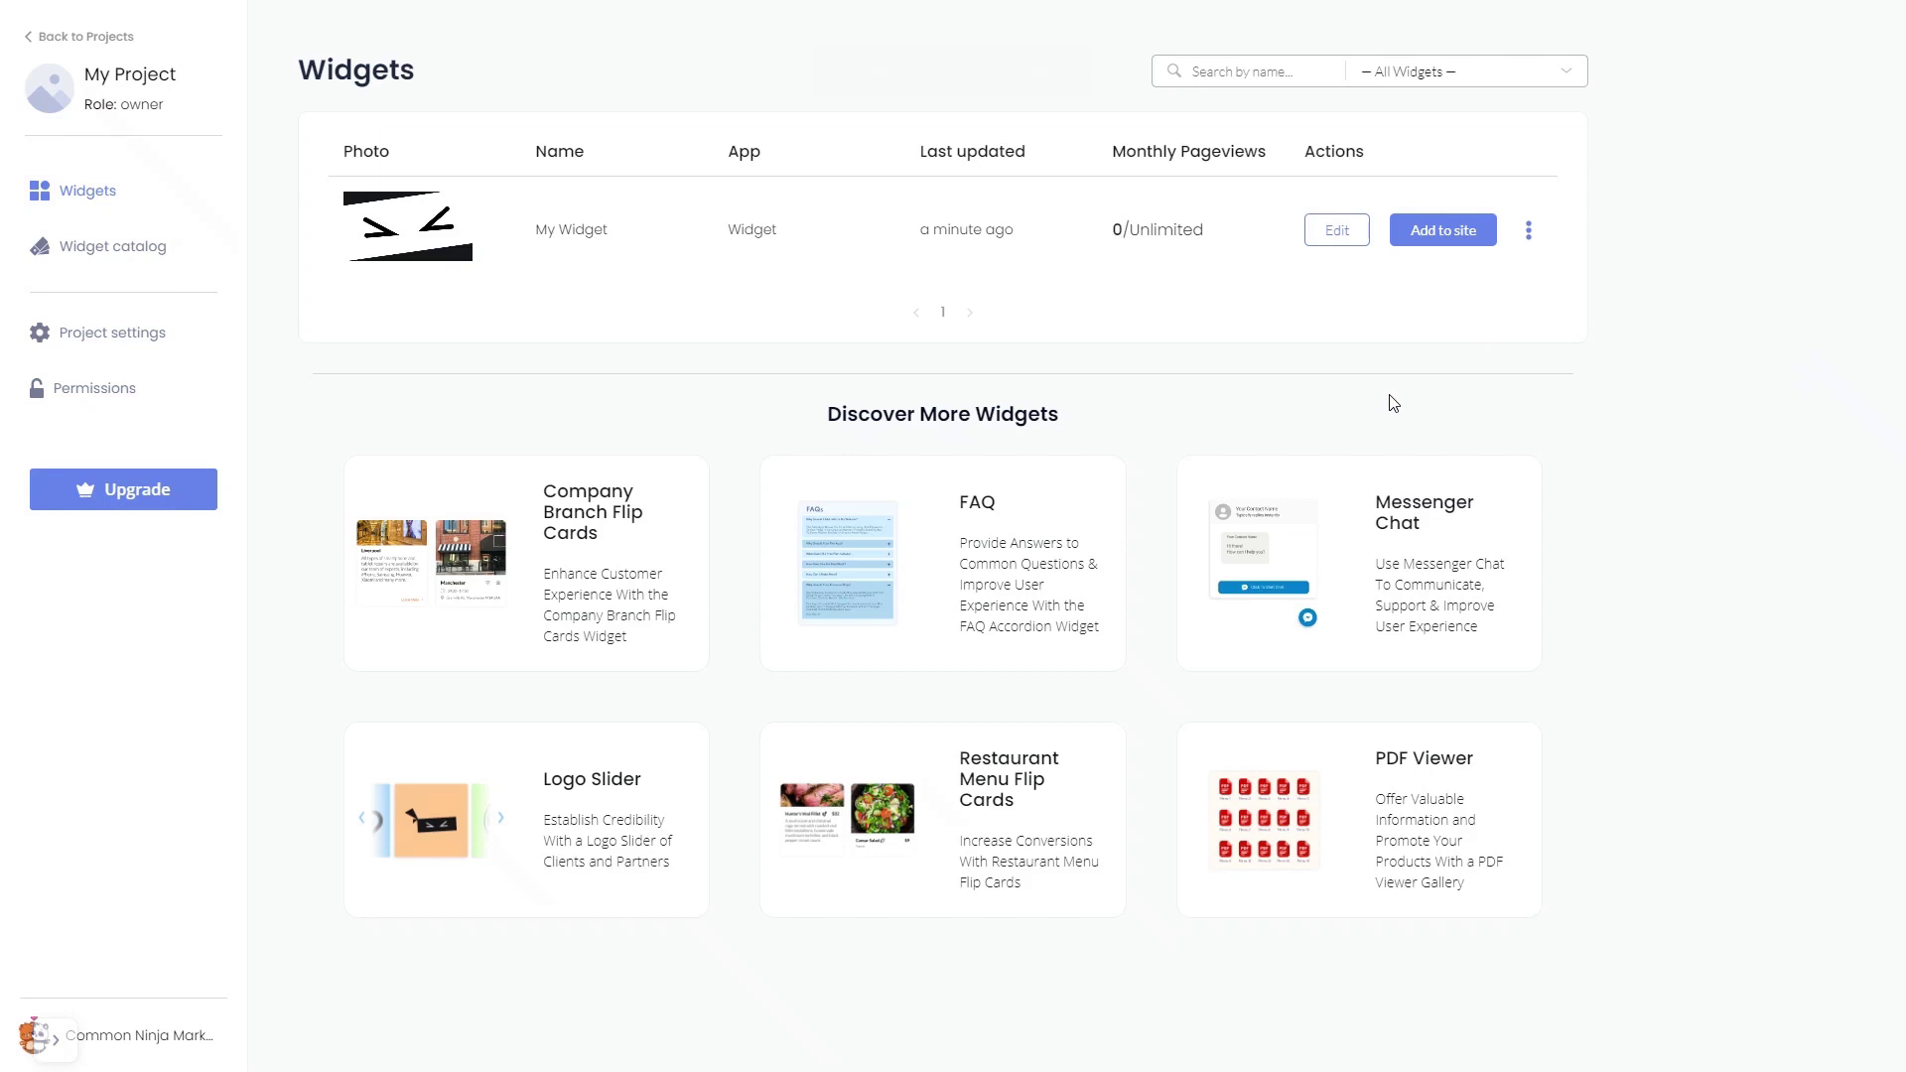
left_click(1454, 241)
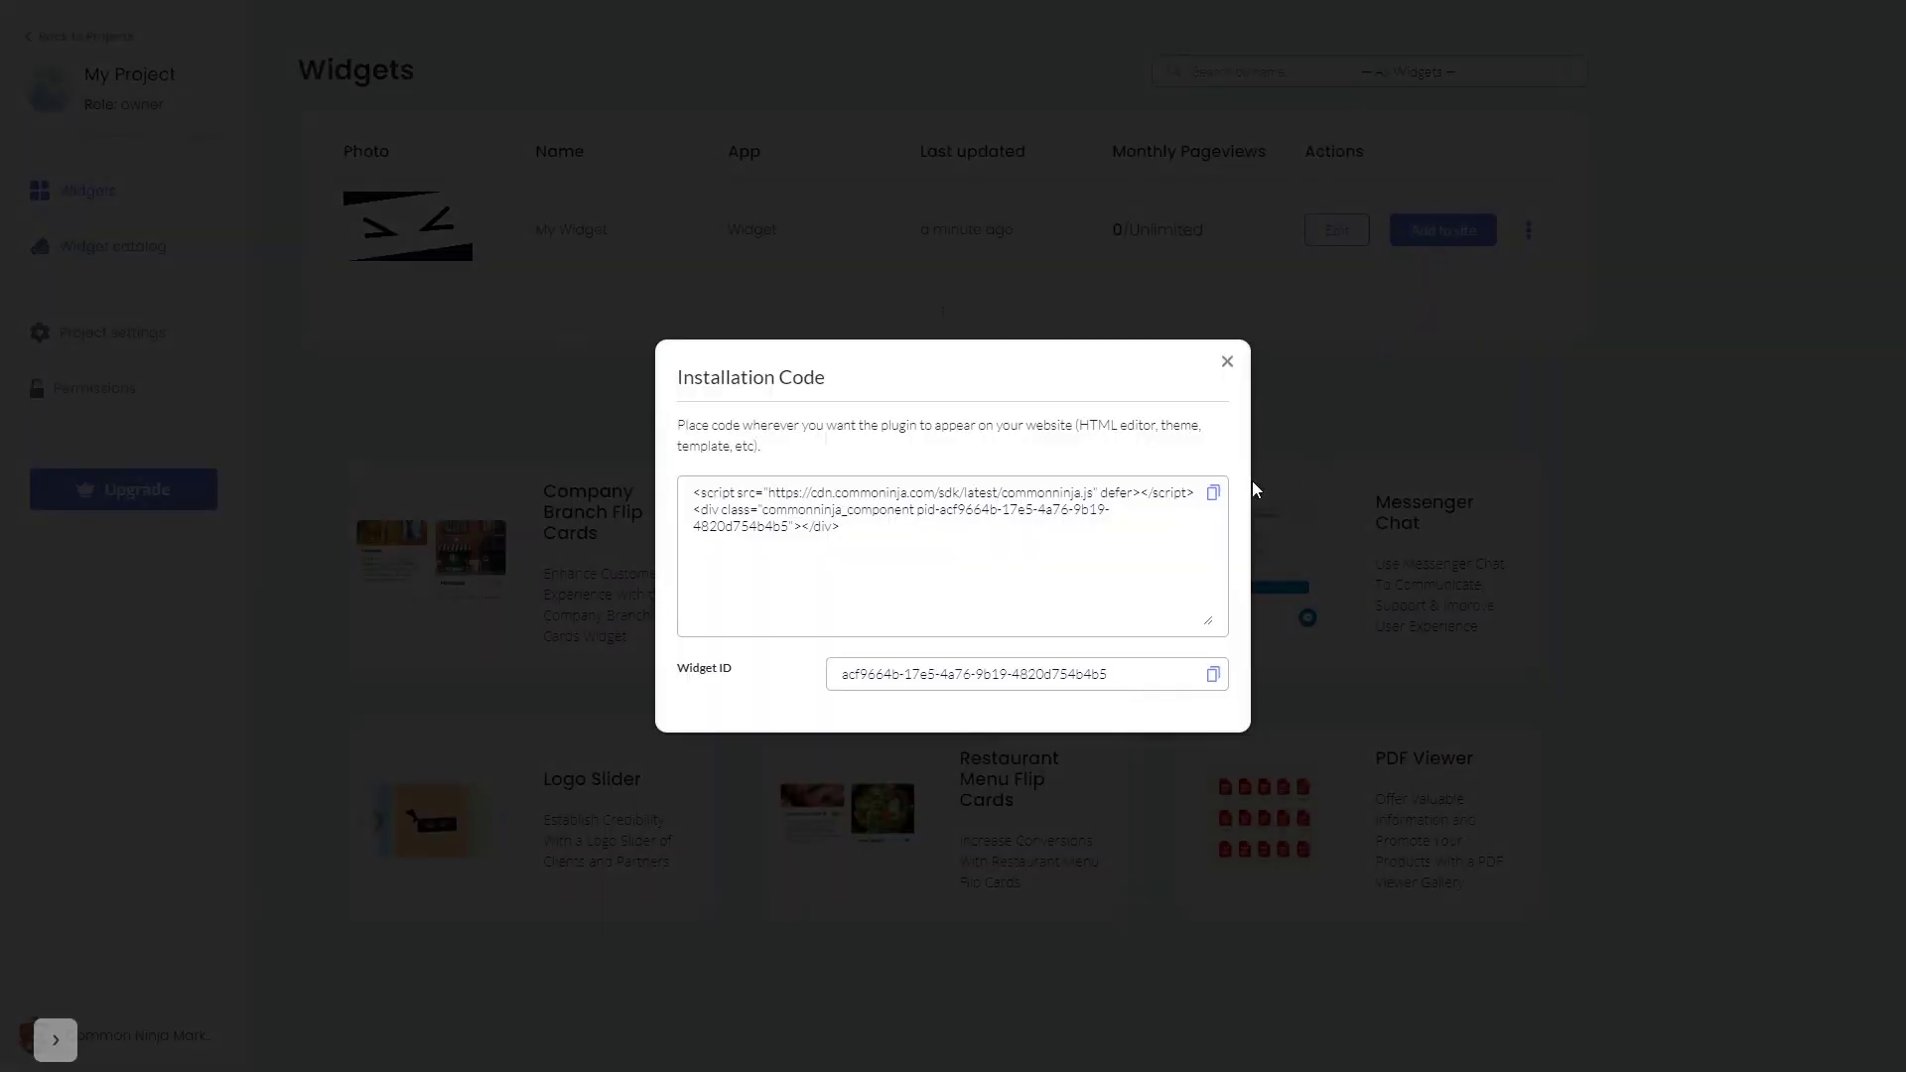
Copy the gallery's installation code to the clipboard and close the code window
left_click(1215, 498)
left_click(1215, 498)
left_click(1229, 363)
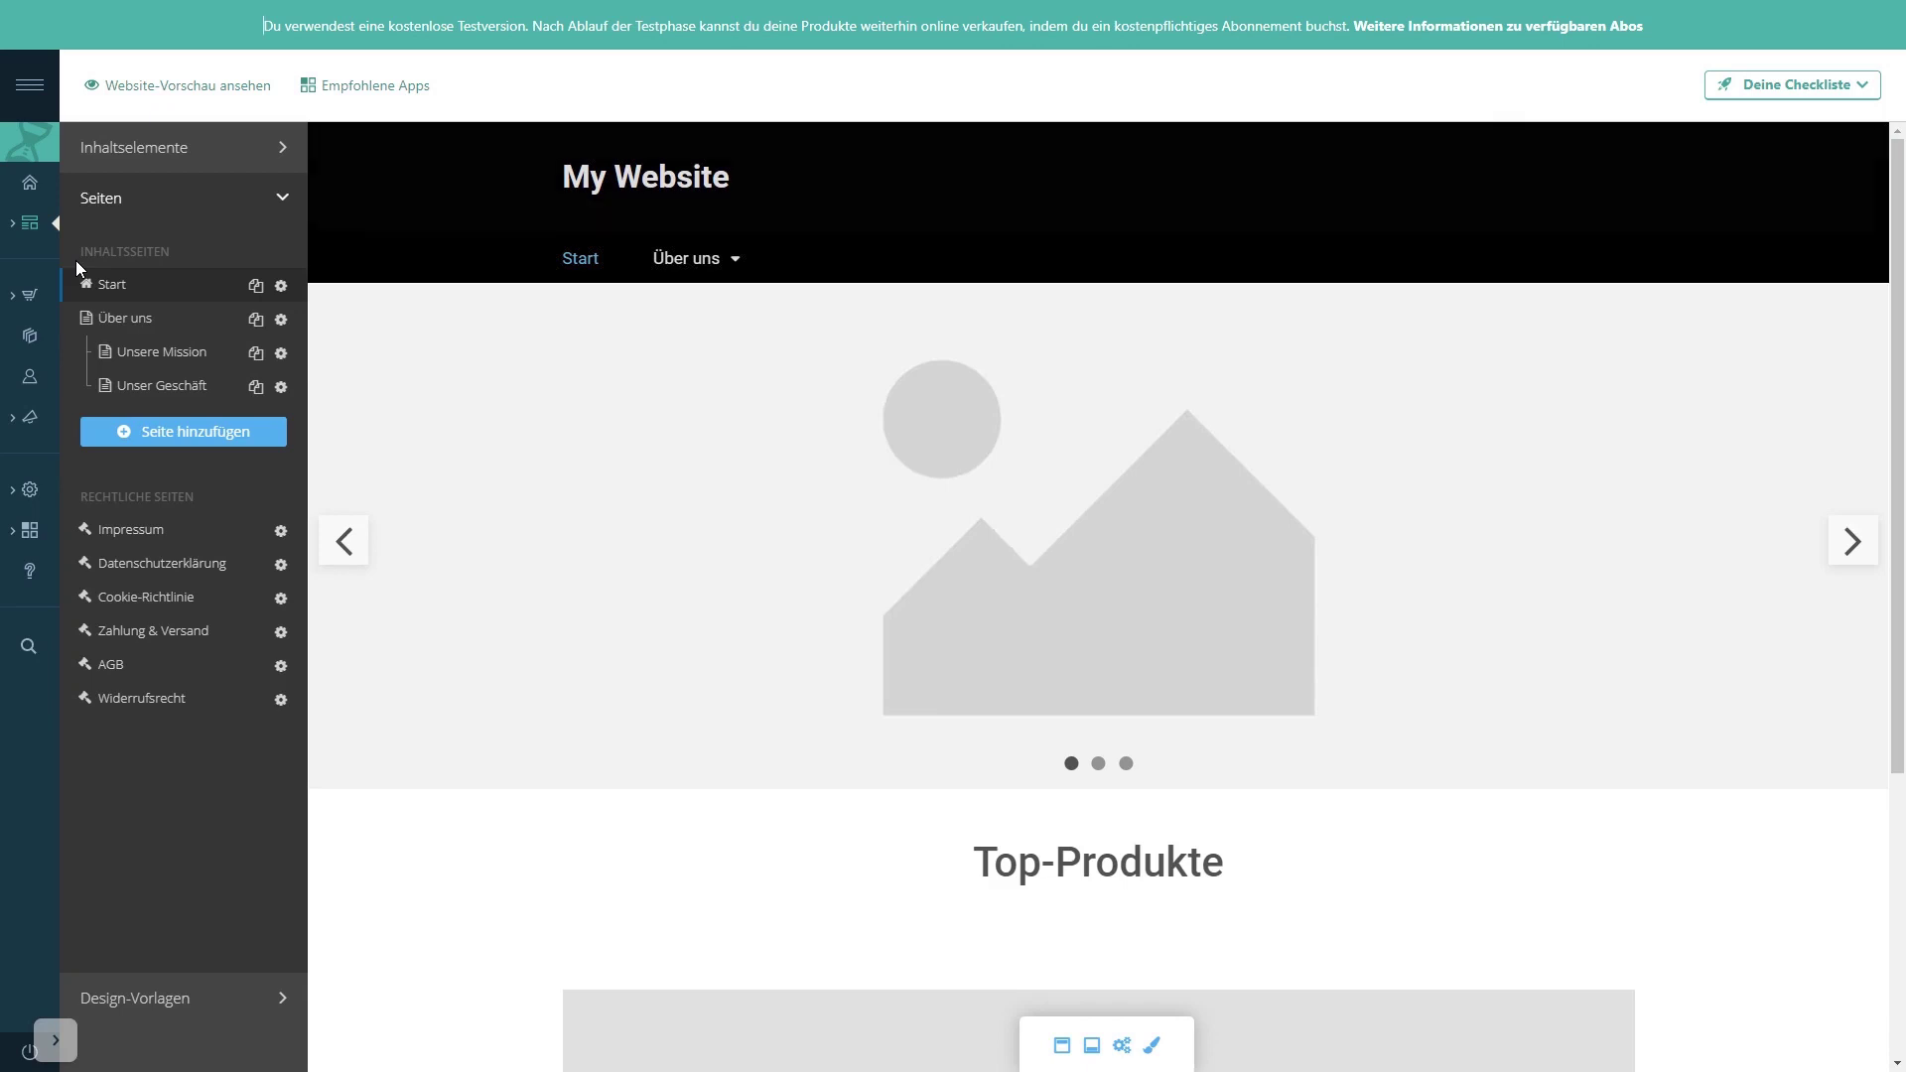
Drag a Benutzerdefiniertes HTML block from Inhaltselemente > HTML to just below the start page slider
left_click(134, 159)
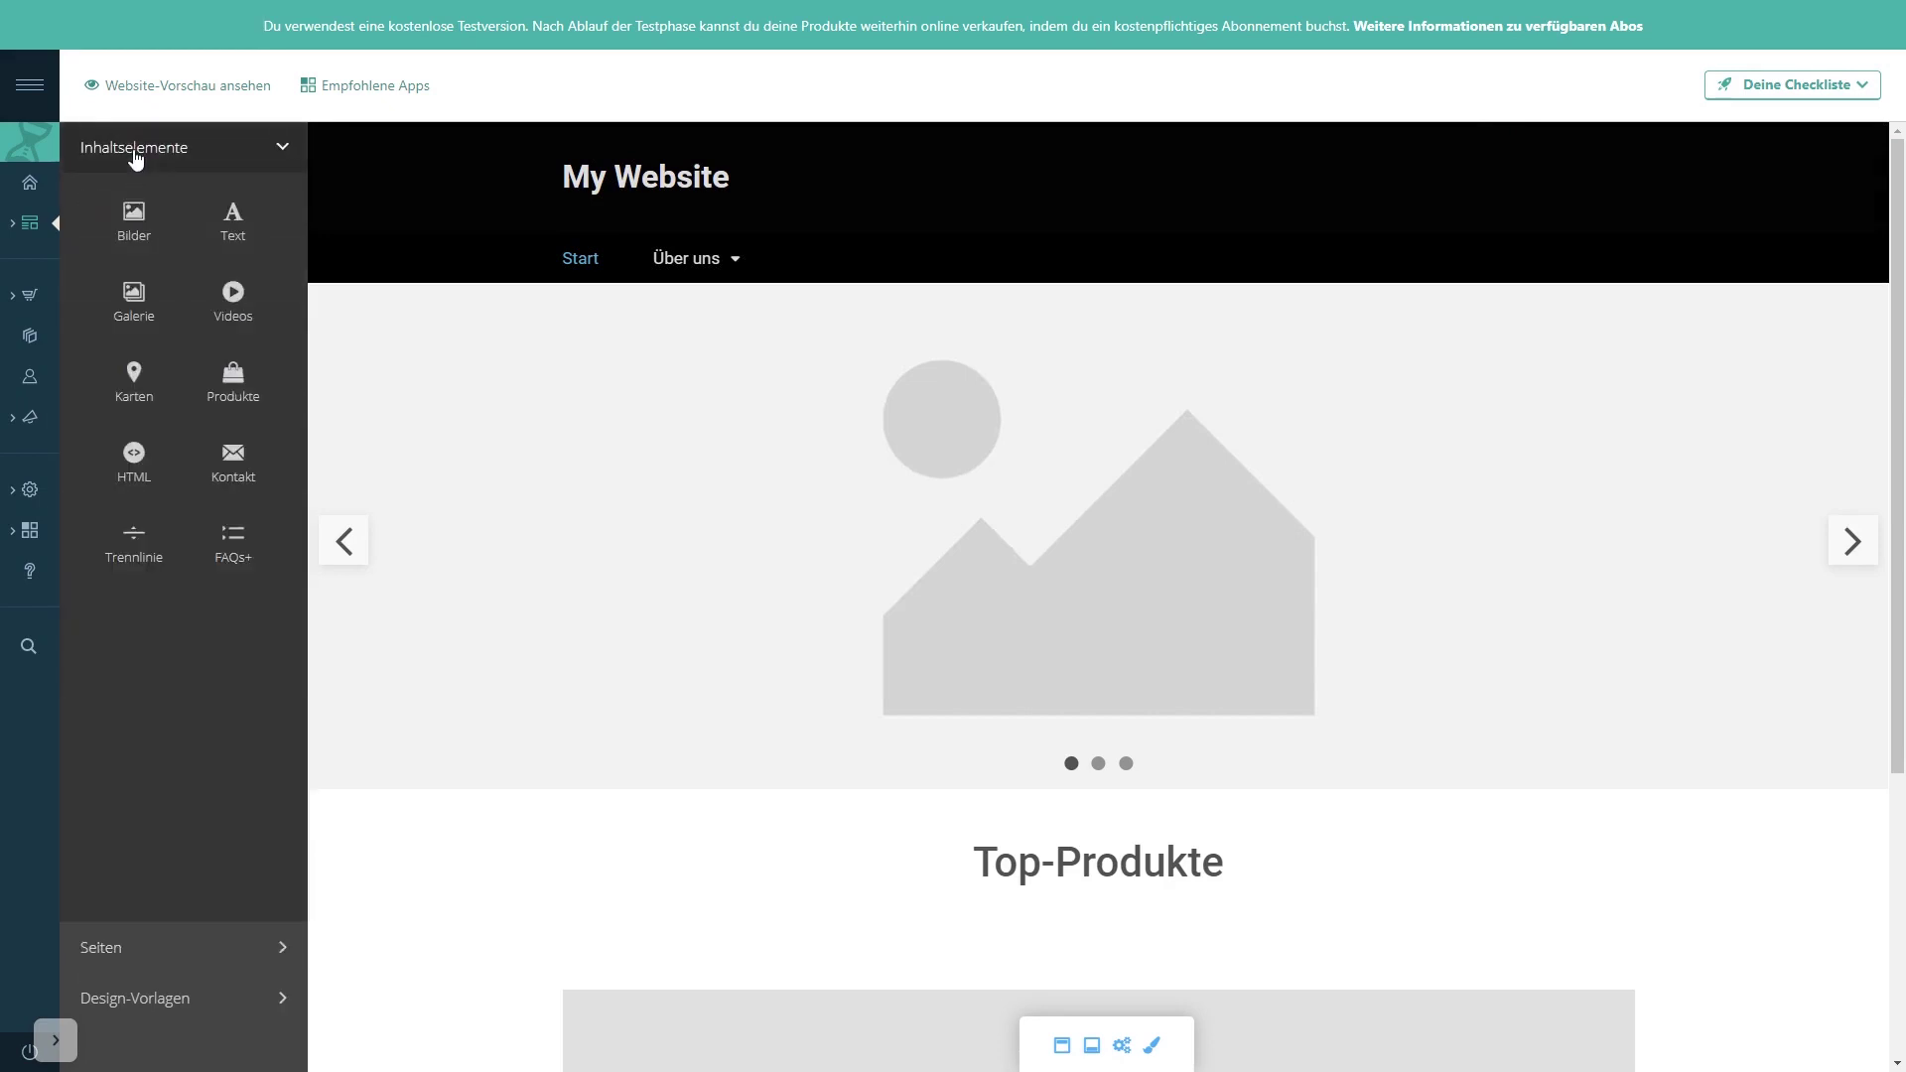
left_click(135, 466)
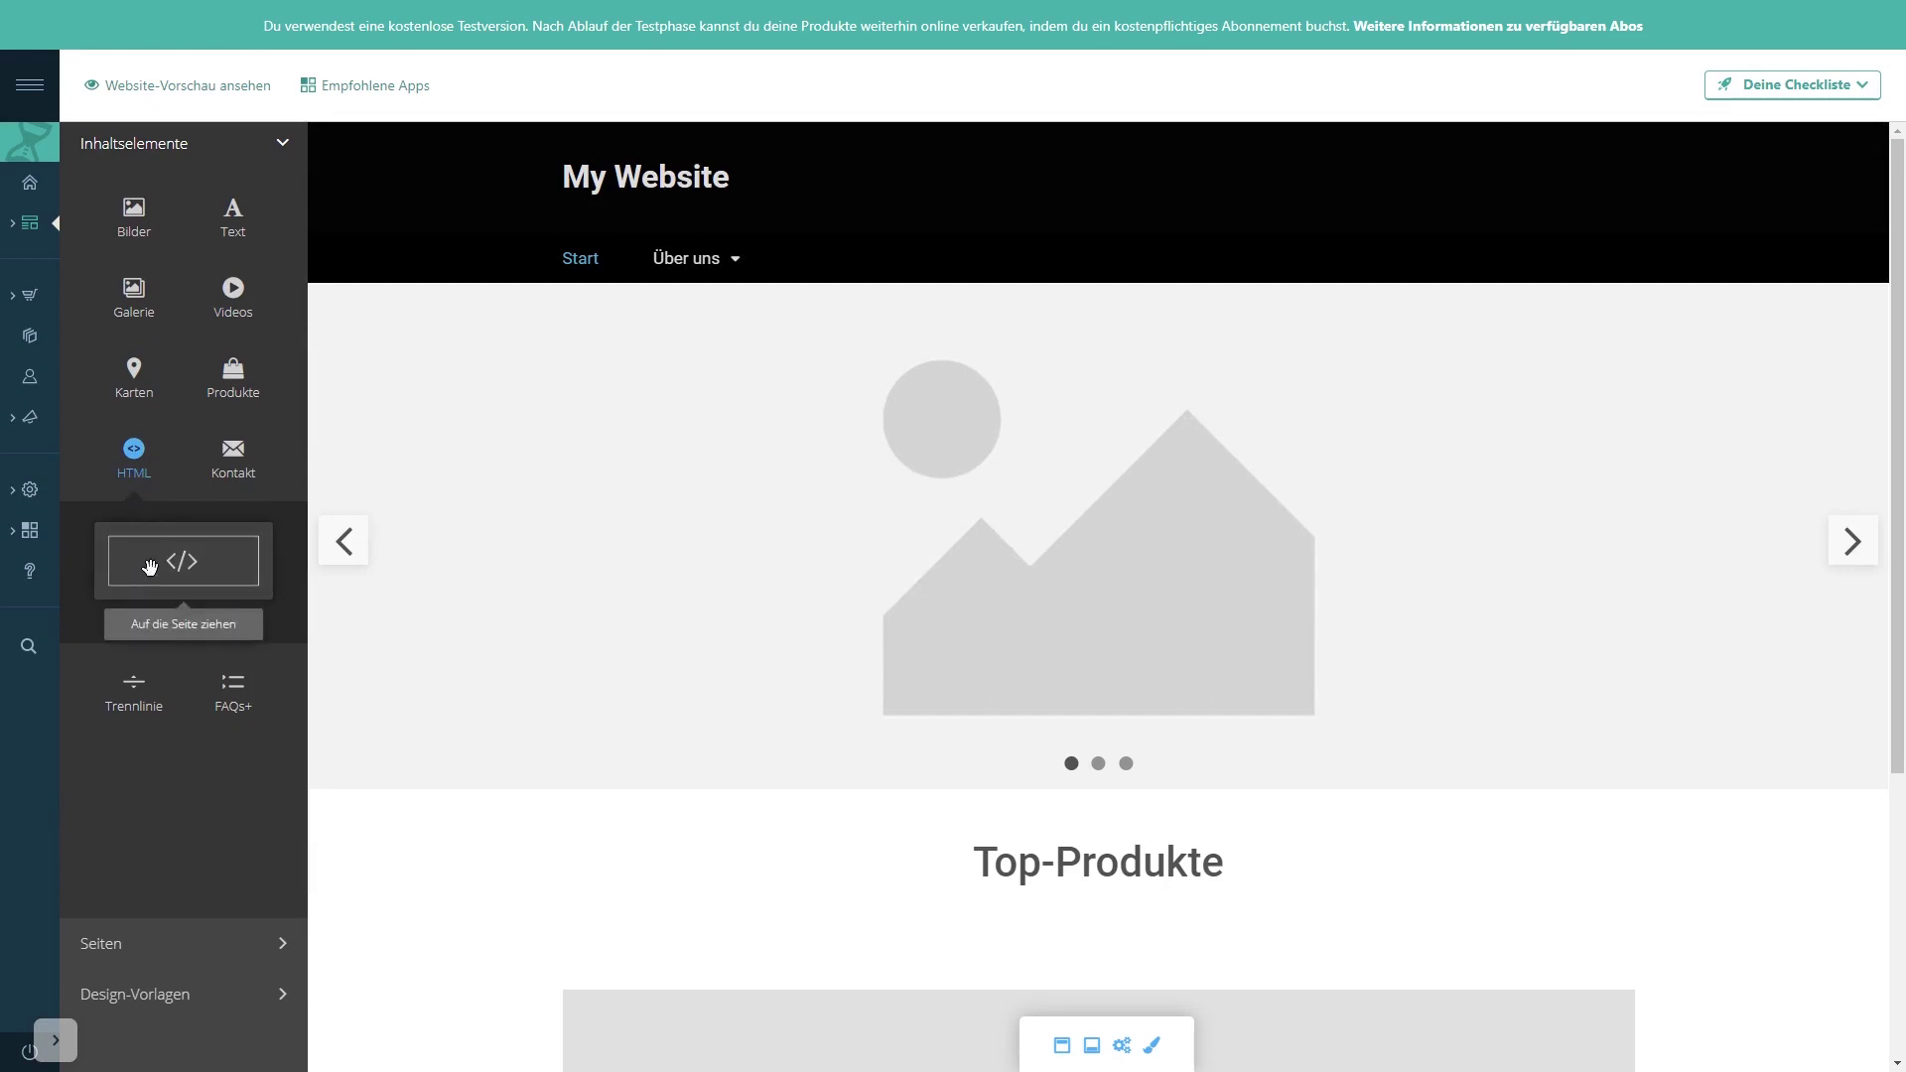
left_click_drag(149, 566, 1150, 925)
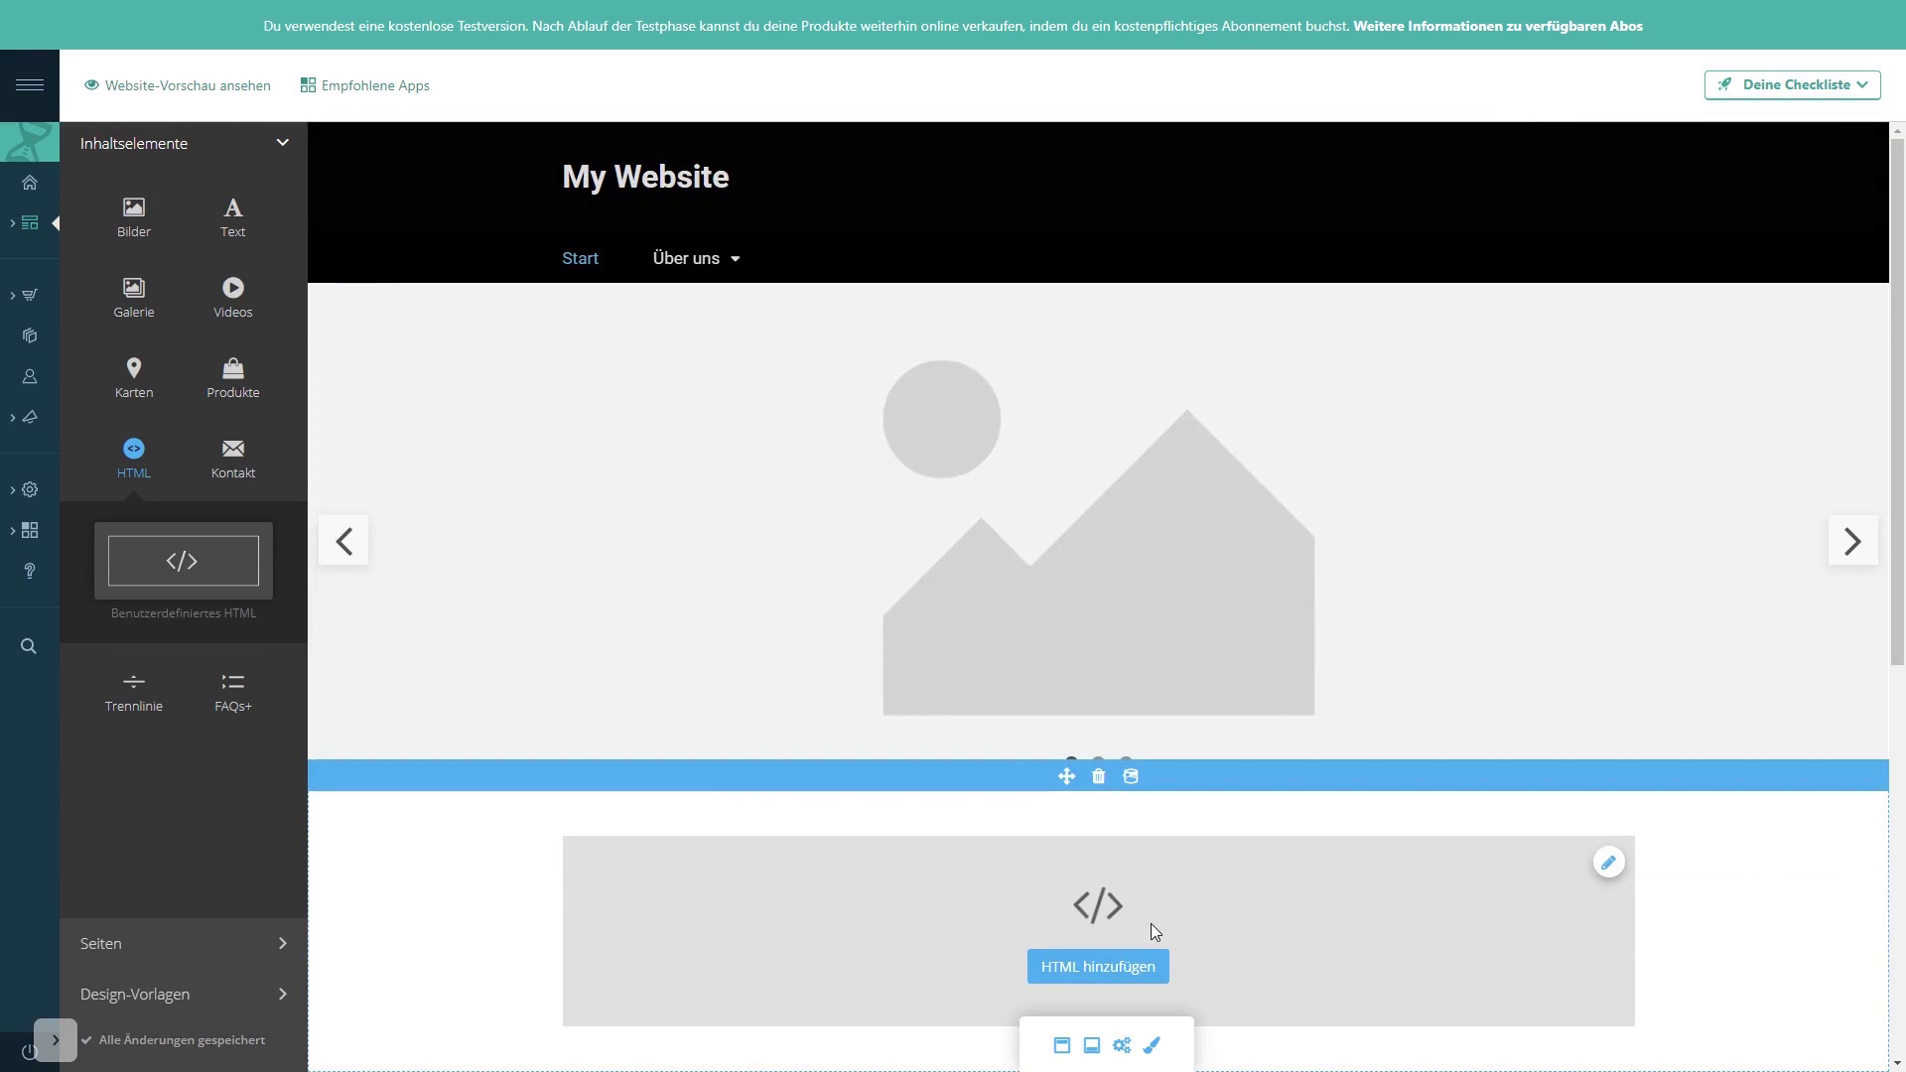
Paste the copied gallery embed code into the HTML block's editor and save it
left_click(1118, 980)
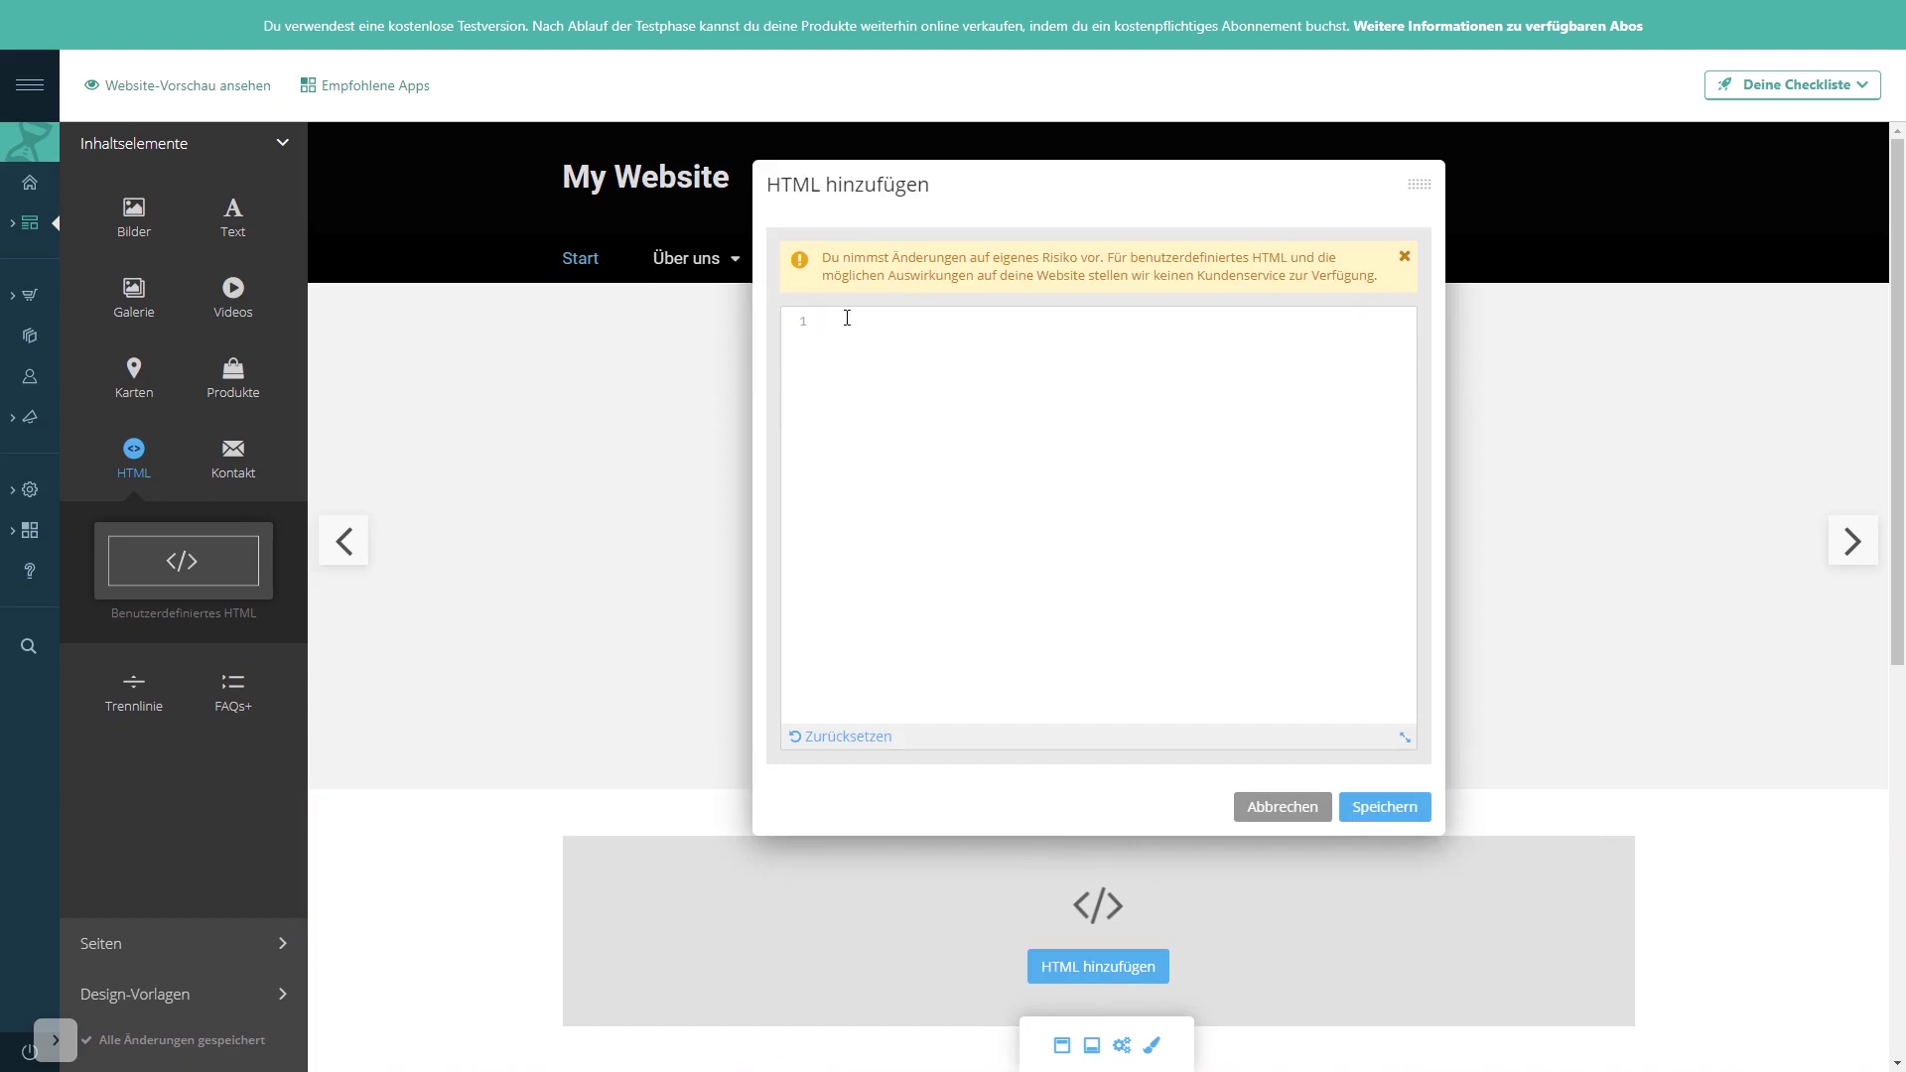
type("<script src=\"https://cdn.commoninja.com/sdk/latest/commonninja.js\" defer> </script> <div class=\"commonninja_component pid-2f812fa8-98b6-4069-ae9e-b6818484cb62\"></div>")
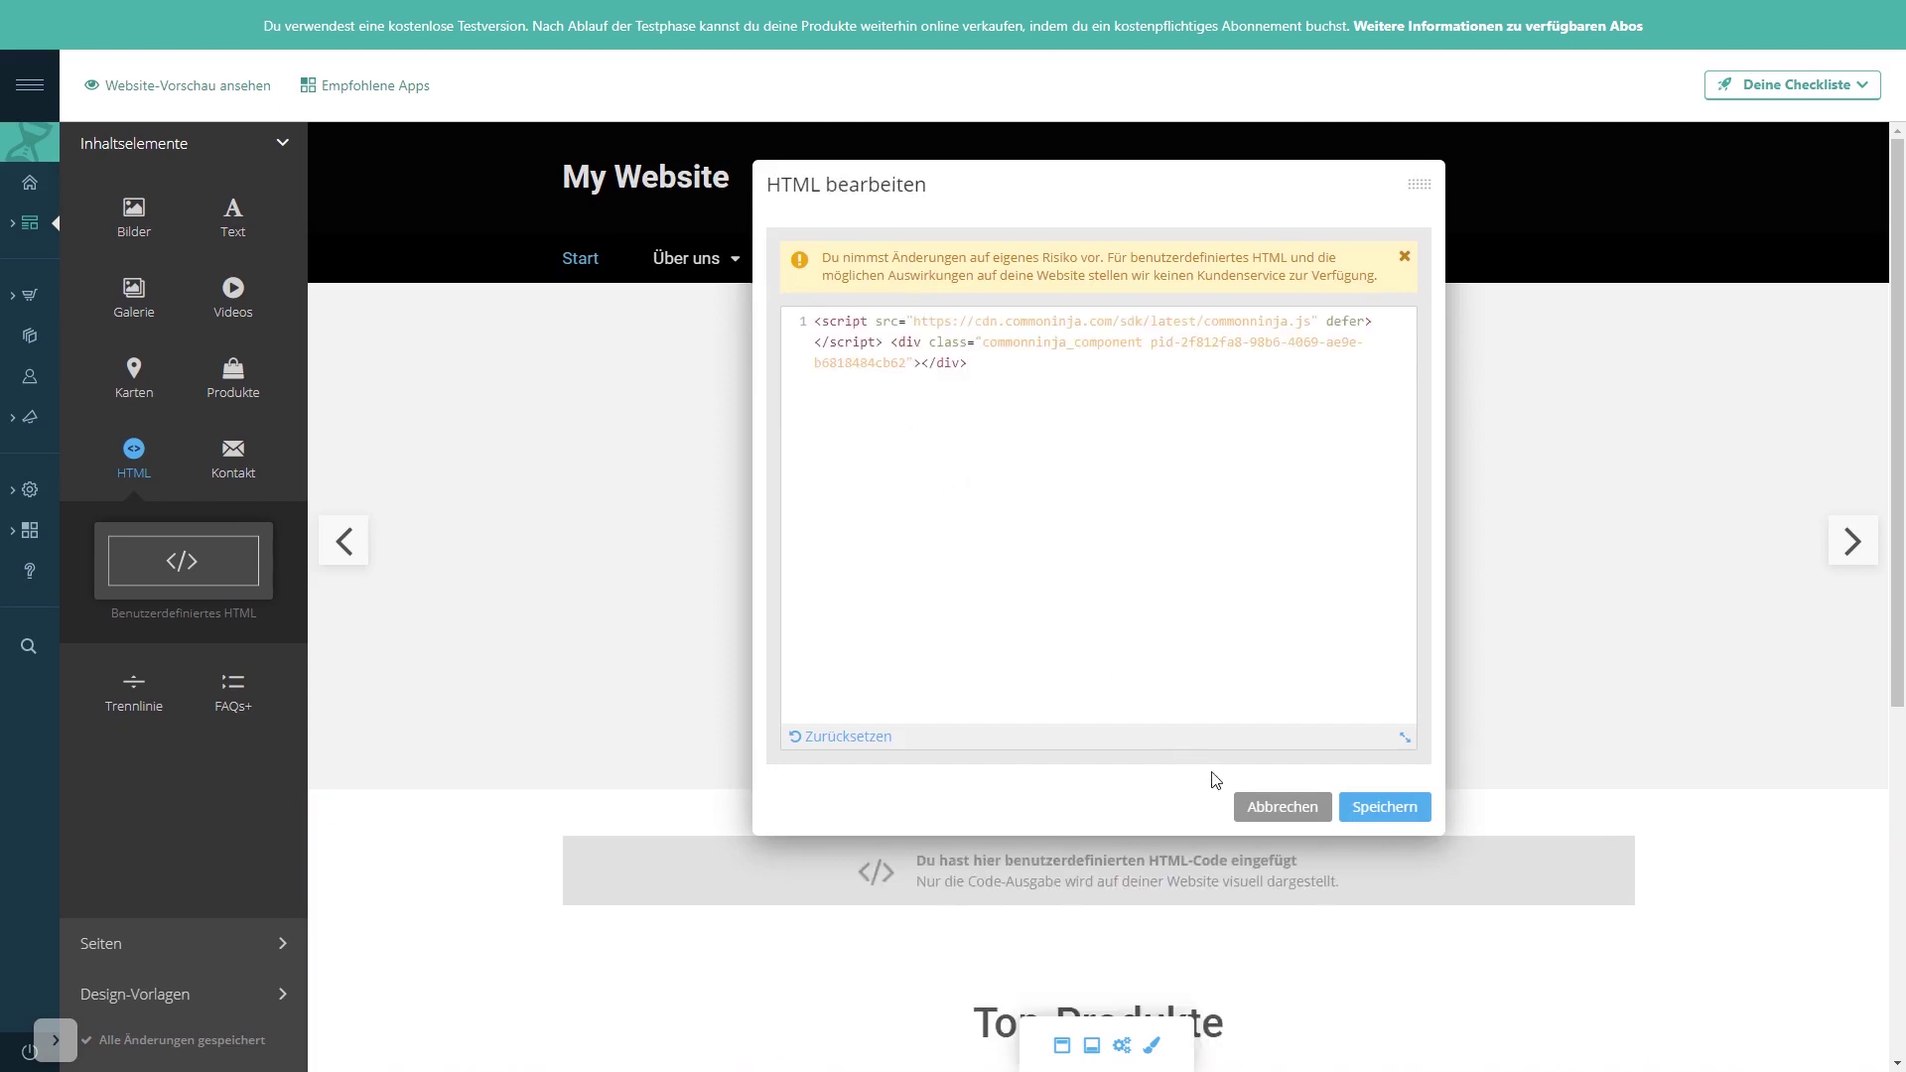
left_click(1385, 807)
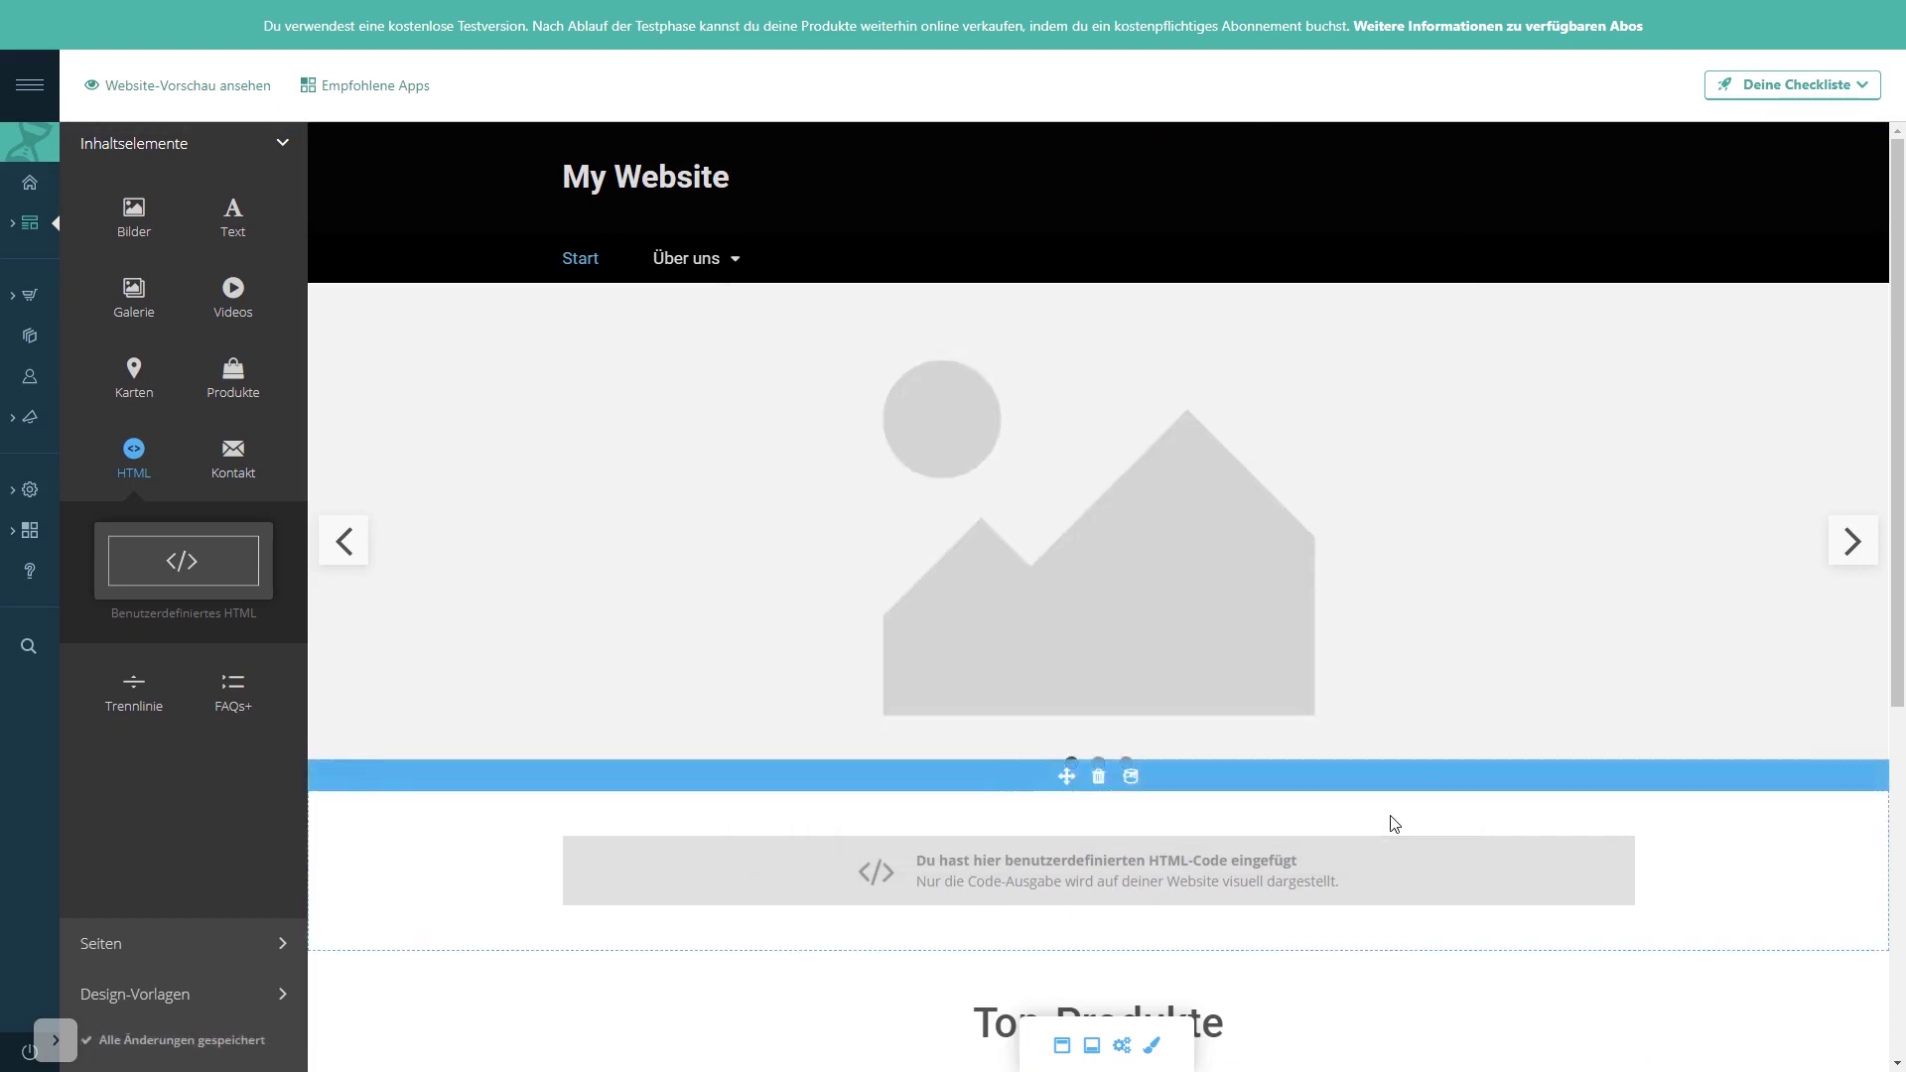